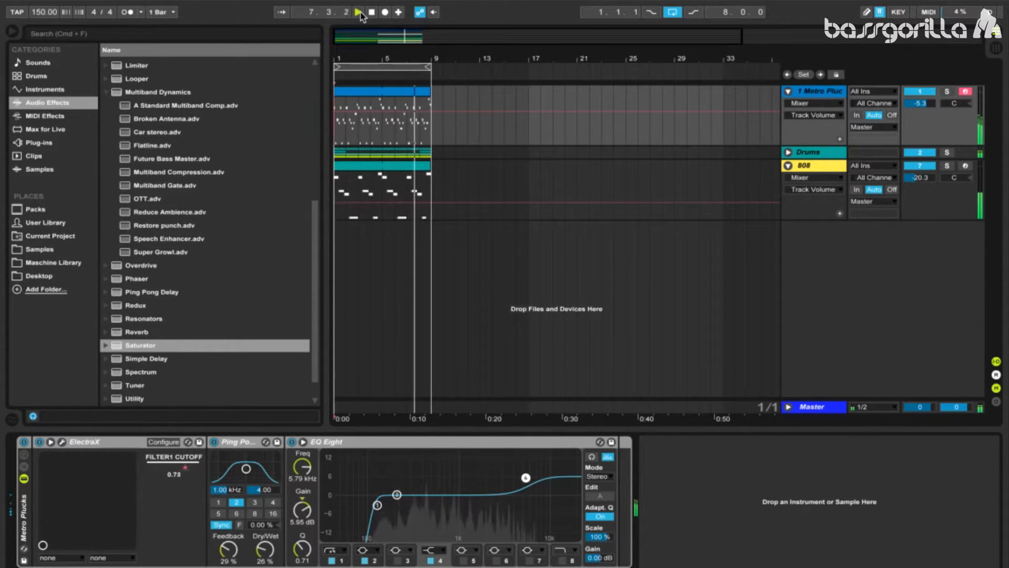
Step: Stop playback and reset the entire patch of the ElectraX synth on the Metro Plucks track
{"action": "left_click", "coordinate": [371, 13]}
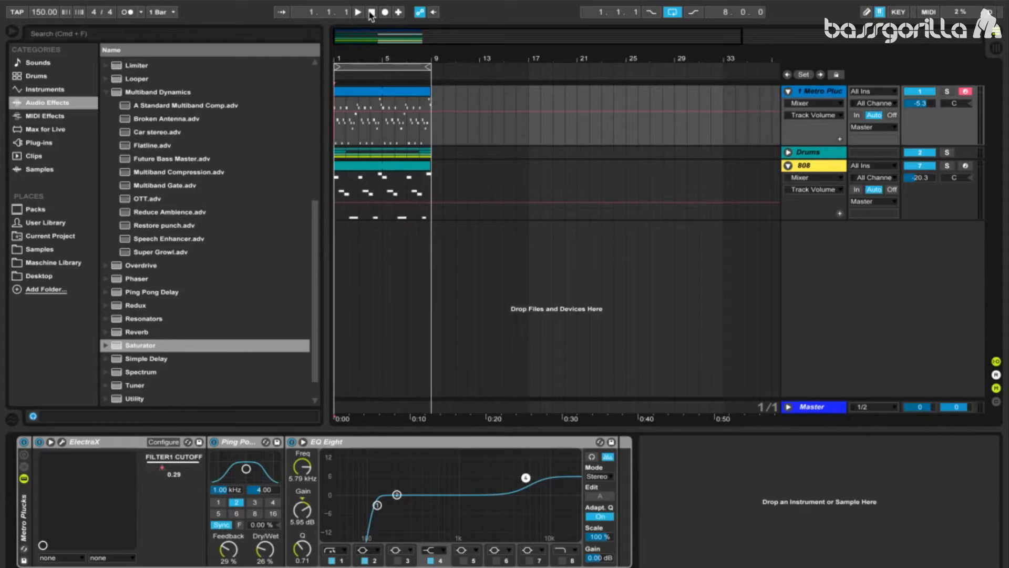
{"action": "left_click", "coordinate": [62, 441]}
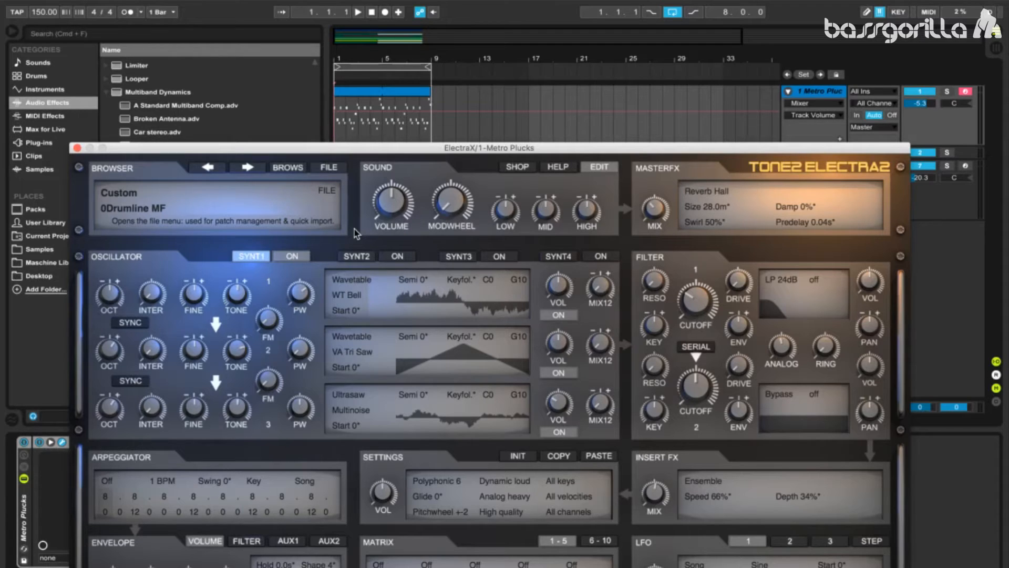
{"action": "left_click", "coordinate": [330, 168]}
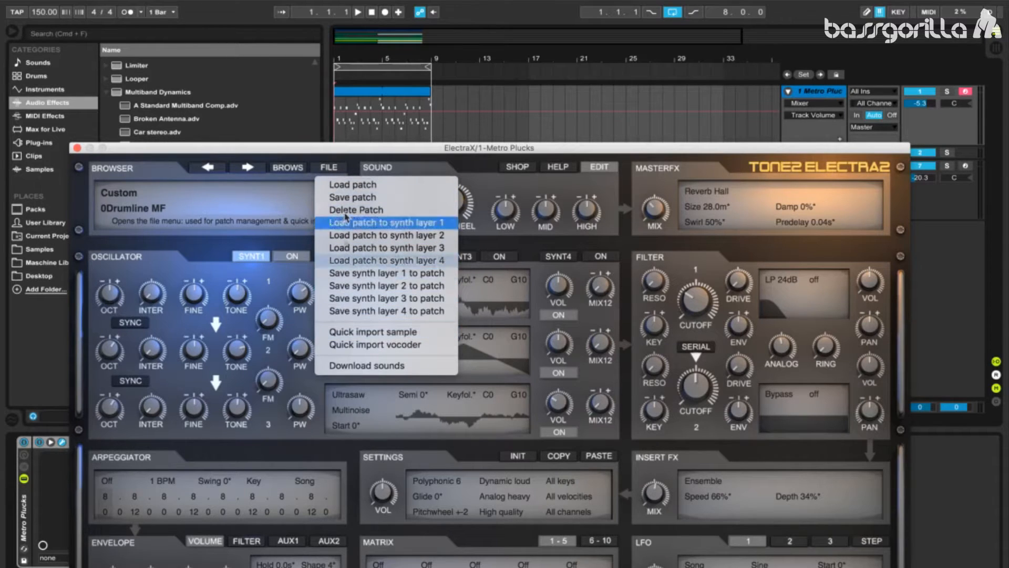
{"action": "left_click", "coordinate": [344, 167]}
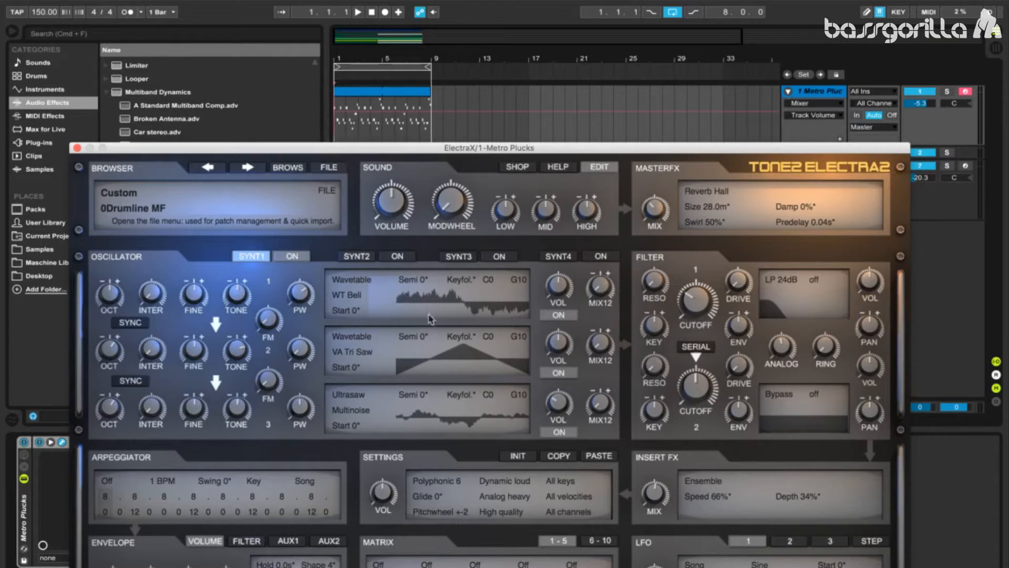
{"action": "left_click", "coordinate": [515, 459]}
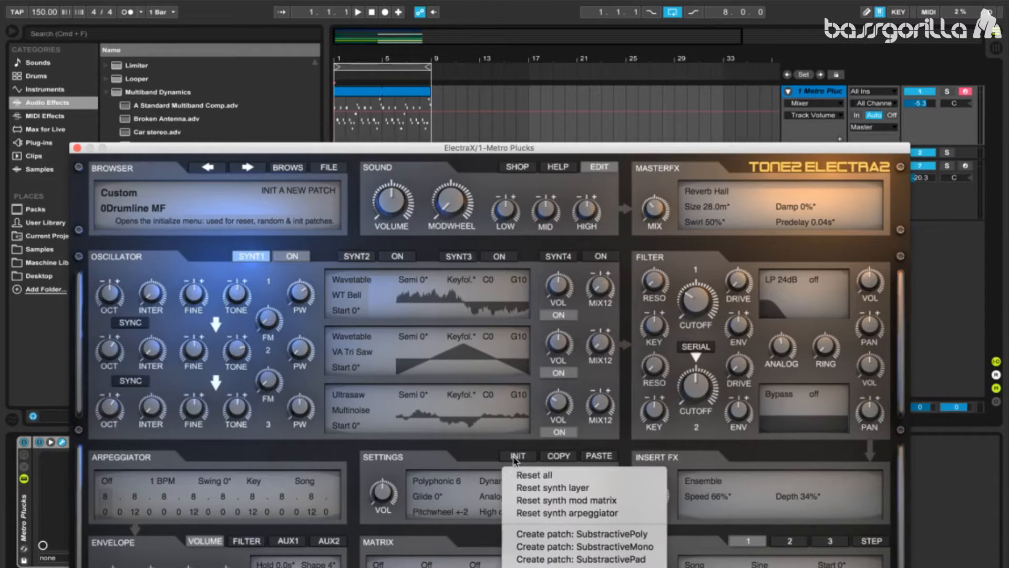
{"action": "left_click", "coordinate": [532, 474]}
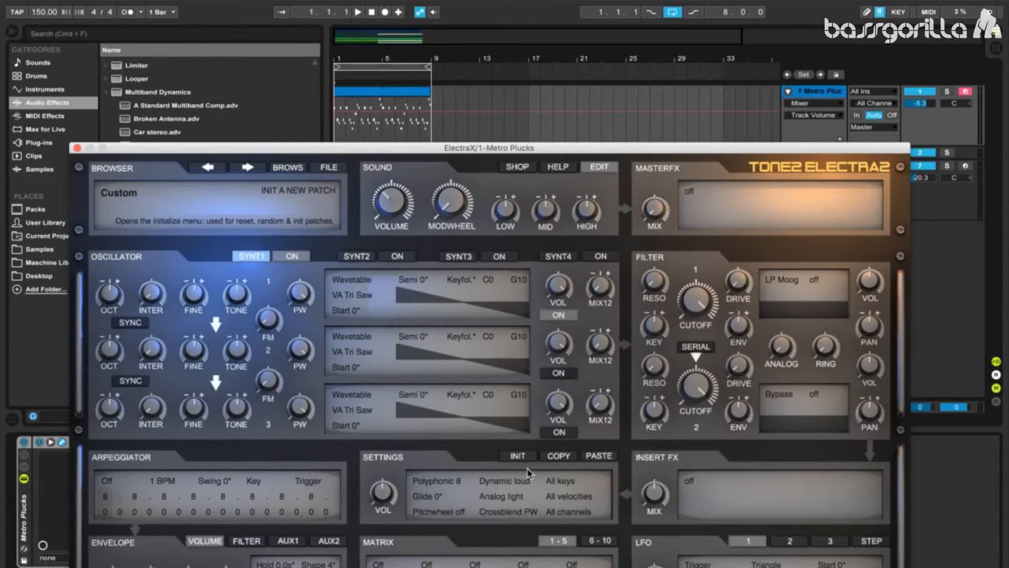
Step: Set oscillator 1 to the WT Bell waveform and lower its pulse width
{"action": "left_click", "coordinate": [410, 305]}
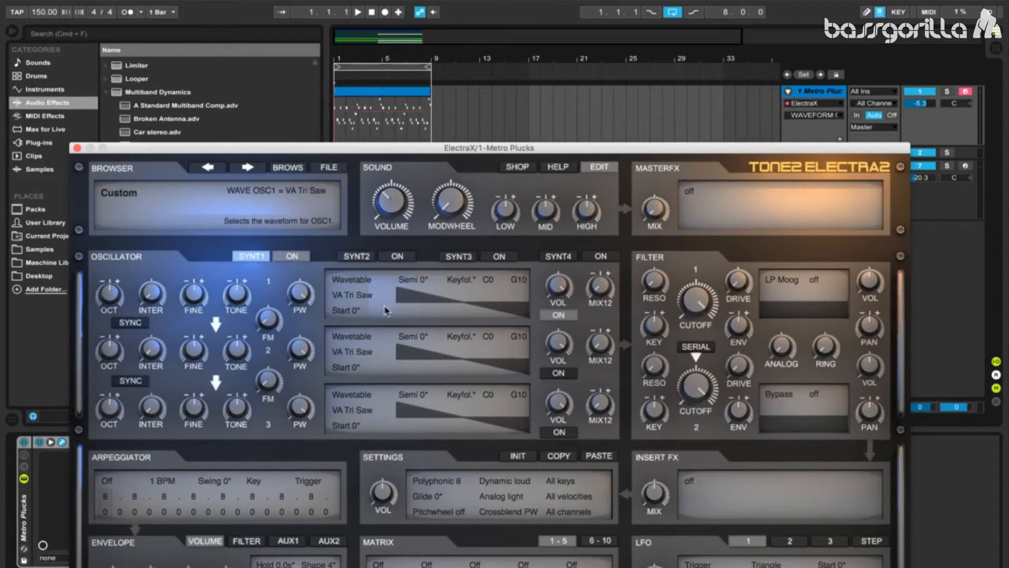
{"action": "left_click", "coordinate": [360, 303]}
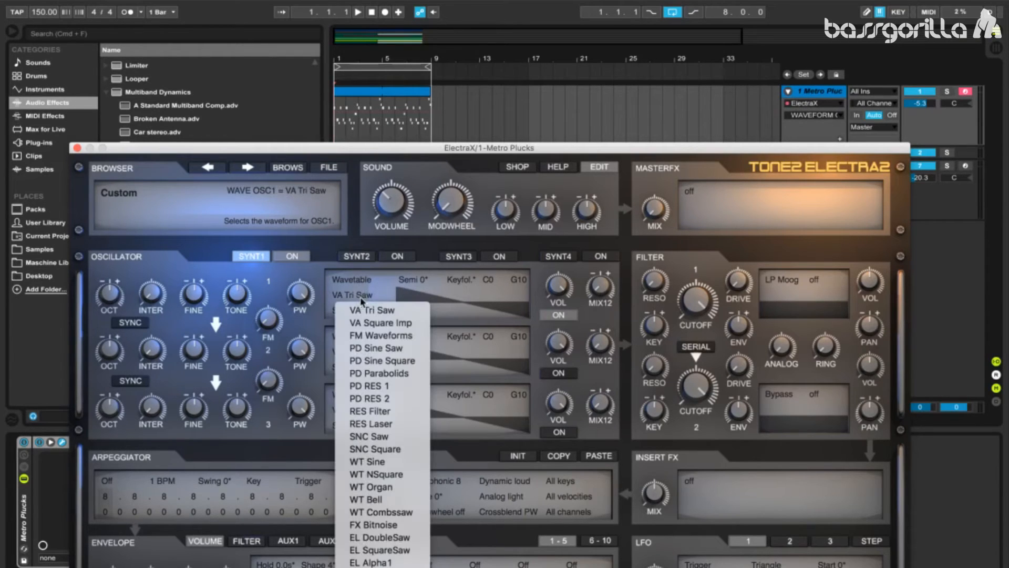
{"action": "scroll", "coordinate": [380, 439], "scroll_direction": "down", "scroll_amount": 3}
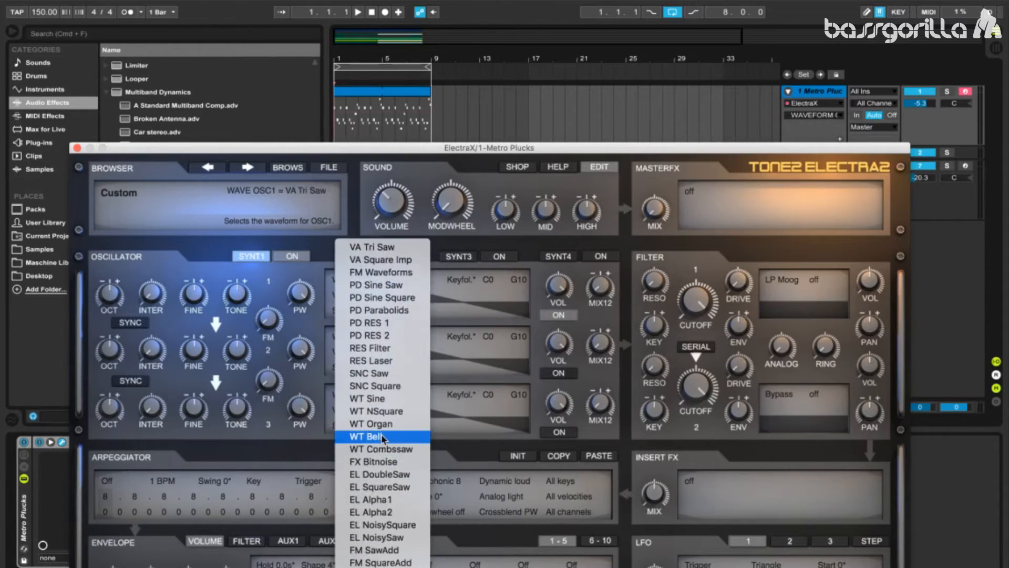
{"action": "left_click", "coordinate": [380, 436]}
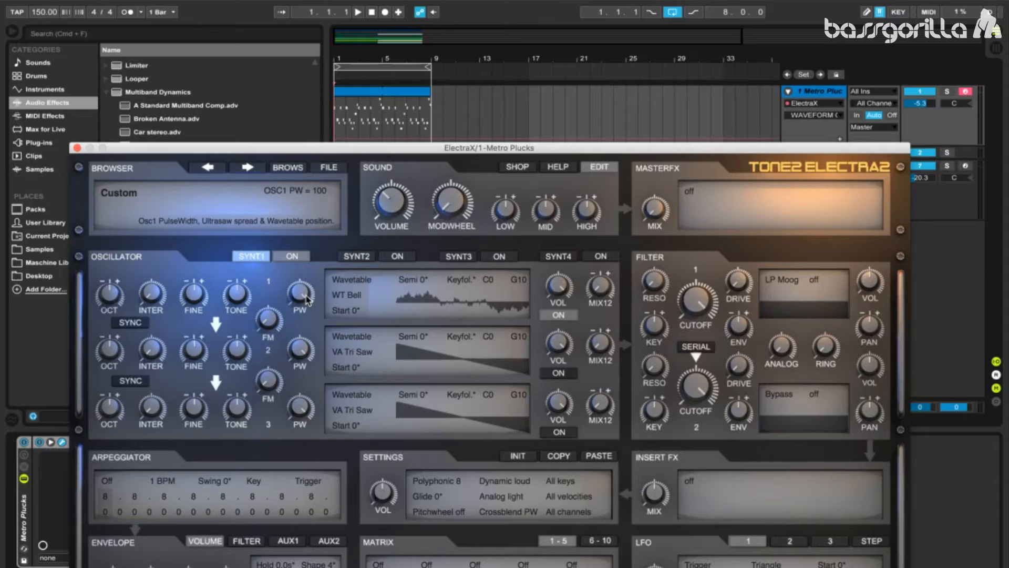
{"action": "left_click_drag", "start_coordinate": [306, 298], "coordinate": [299, 335]}
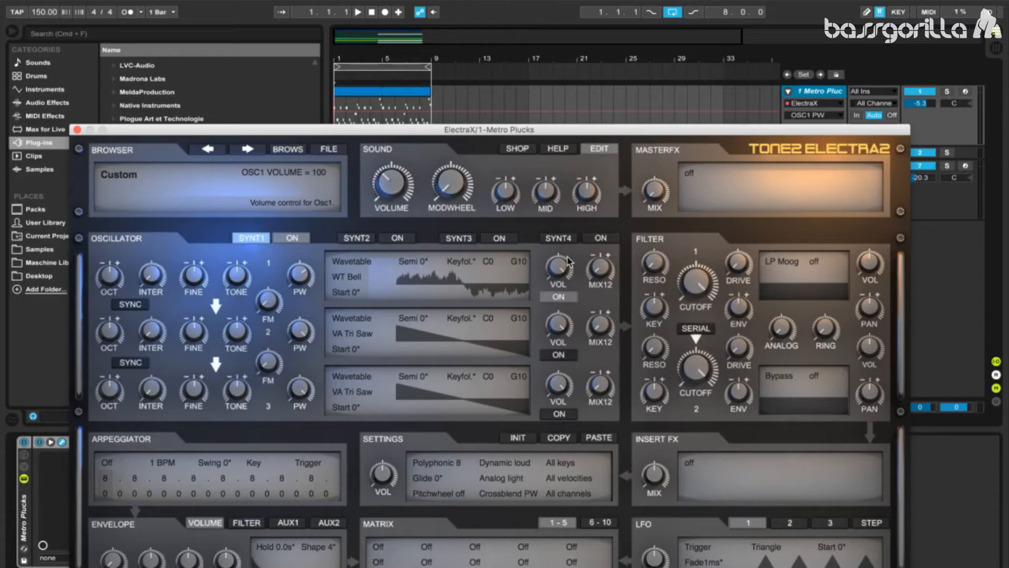
Step: Arm the Metro Plucks track and set oscillator 1's volume to 50
{"action": "left_click", "coordinate": [965, 91]}
{"action": "left_click", "coordinate": [558, 271]}
{"action": "left_click_drag", "start_coordinate": [559, 273], "coordinate": [555, 339]}
{"action": "left_click_drag", "start_coordinate": [488, 130], "coordinate": [489, 143]}
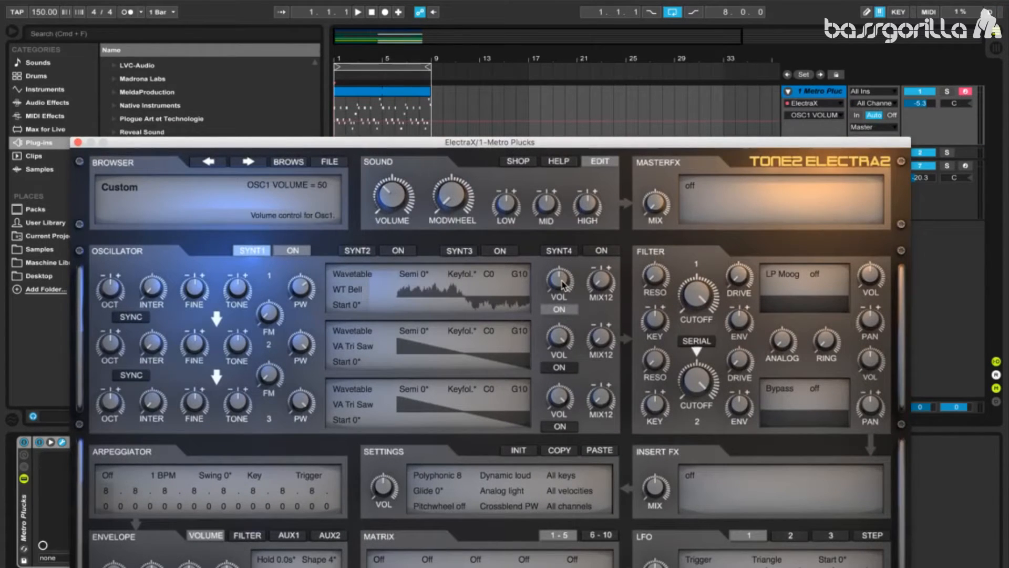
Step: Turn on oscillator 2 and set its pulse width to -100 for a triangle shape
{"action": "left_click", "coordinate": [563, 367]}
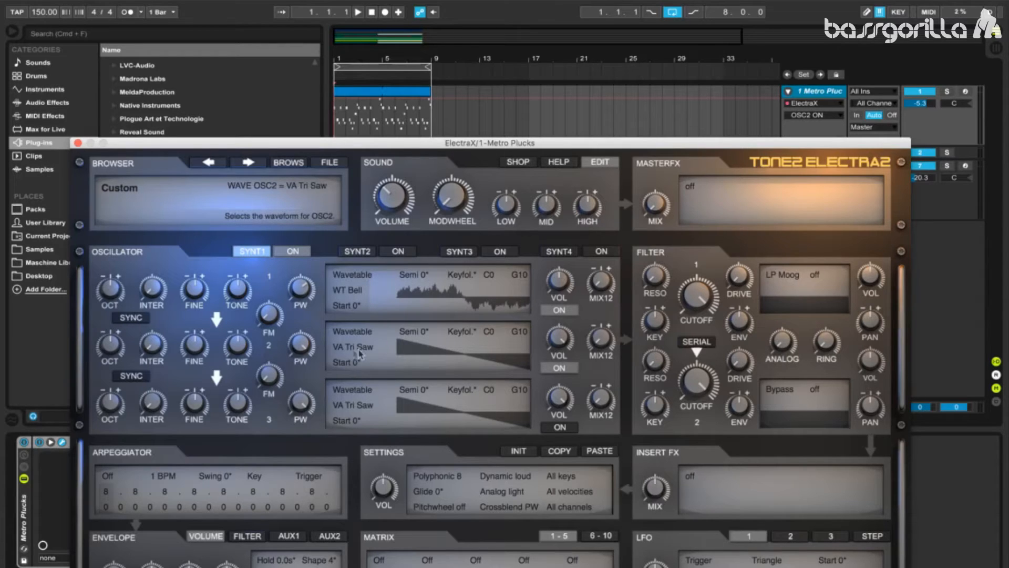
{"action": "mouse_move", "coordinate": [309, 347]}
{"action": "left_click_drag", "start_coordinate": [309, 348], "coordinate": [302, 453]}
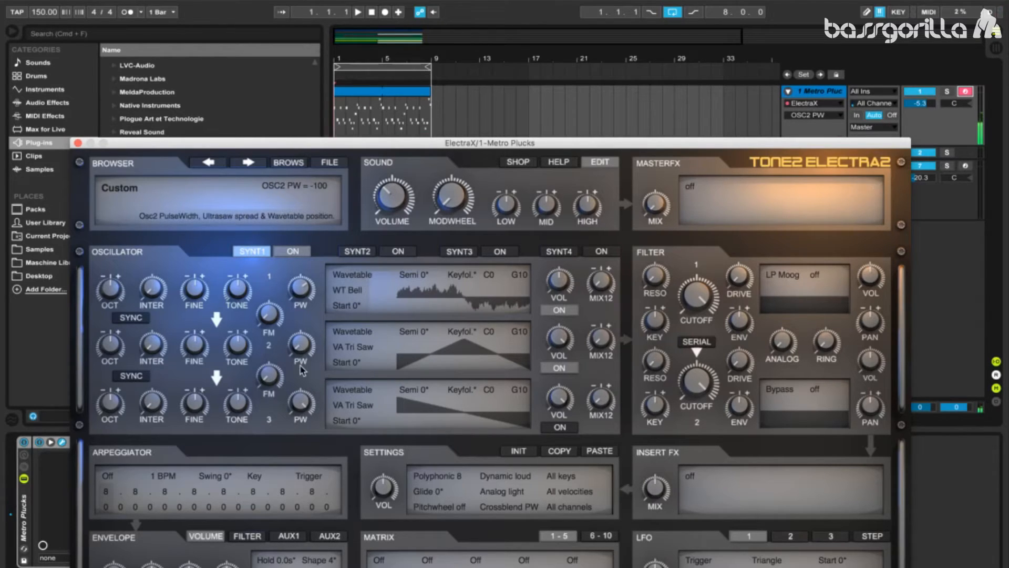
Step: Lower oscillator 2's volume and raise its octave
{"action": "left_click_drag", "start_coordinate": [563, 340], "coordinate": [568, 416]}
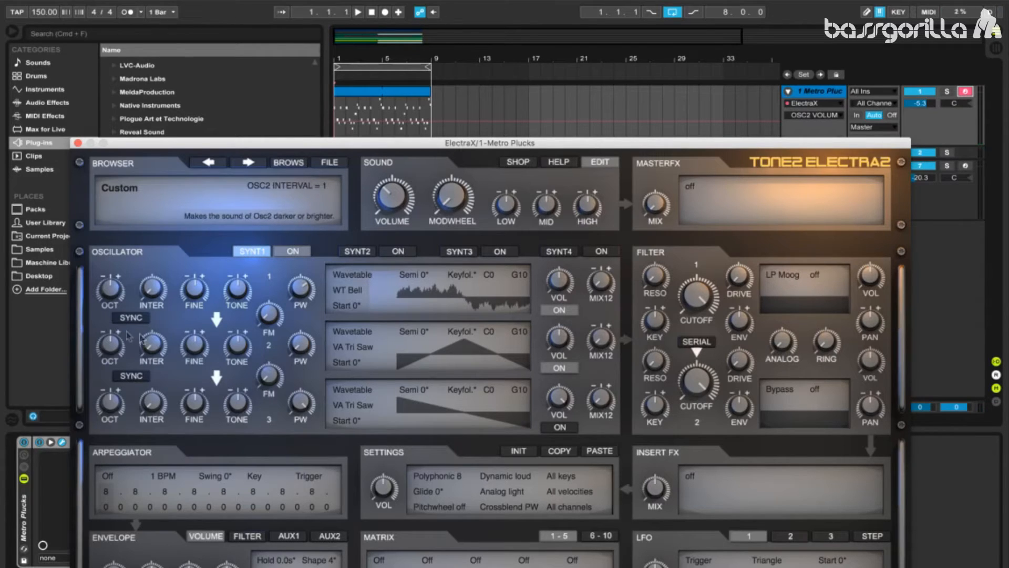
{"action": "mouse_move", "coordinate": [117, 351]}
{"action": "left_mouse_down"}
{"action": "mouse_move", "coordinate": [112, 294]}
{"action": "mouse_move", "coordinate": [111, 339]}
{"action": "left_mouse_up"}
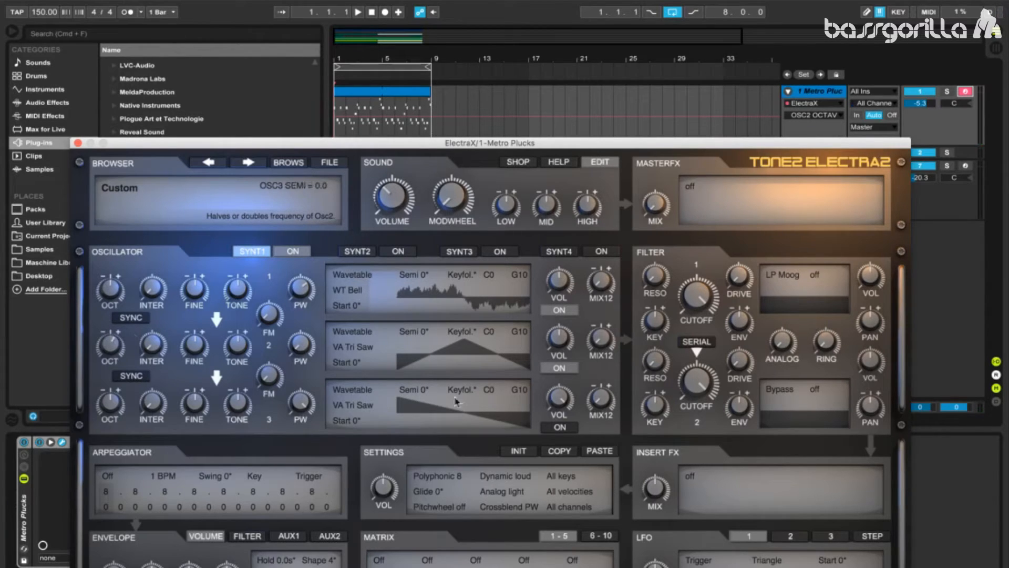
Step: Turn on oscillator 3 with Ultrasaw synthesis and the Multinoise waveform, and raise its octave
{"action": "left_click", "coordinate": [560, 427]}
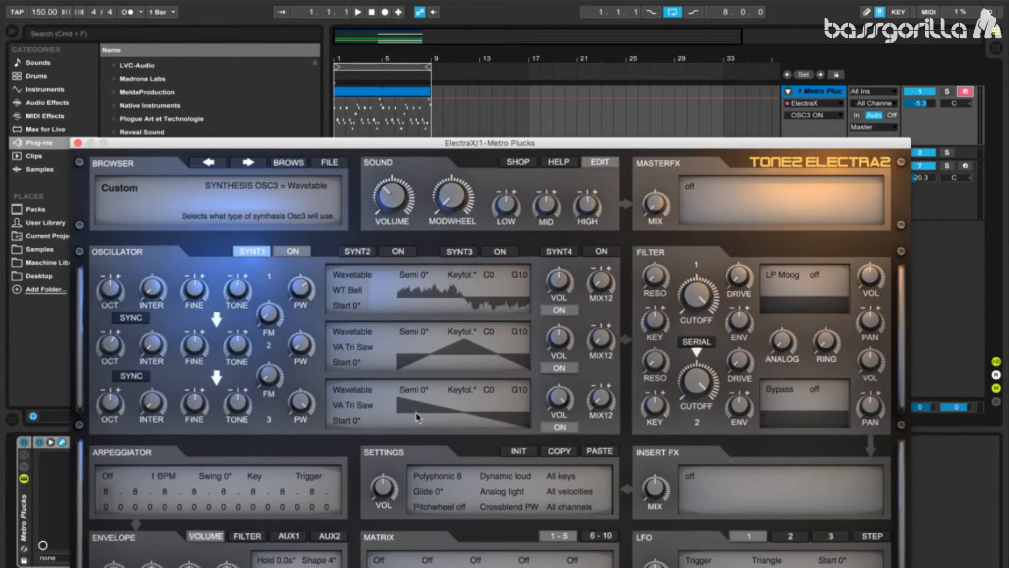
{"action": "left_click", "coordinate": [358, 390]}
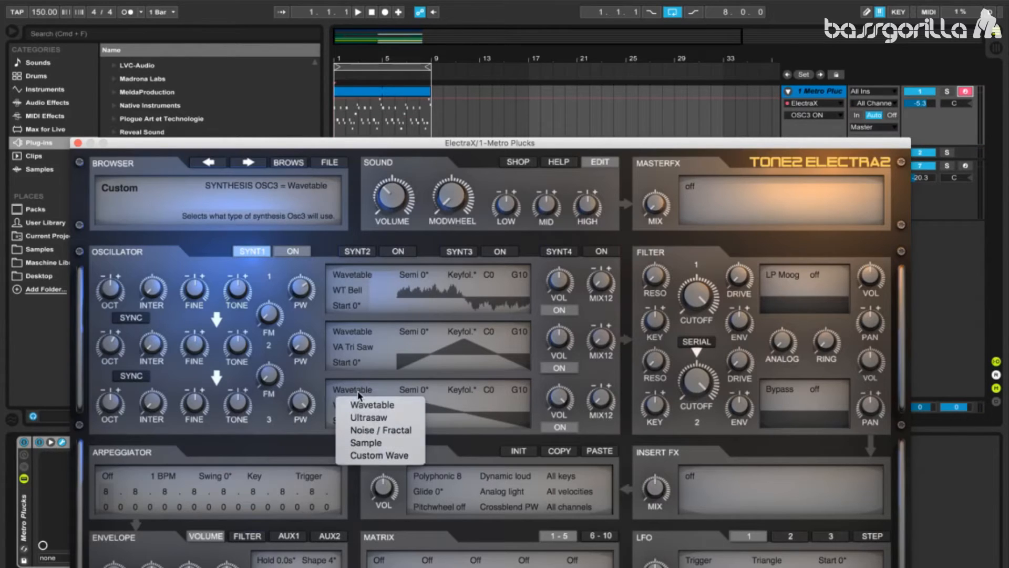
{"action": "left_click", "coordinate": [364, 419]}
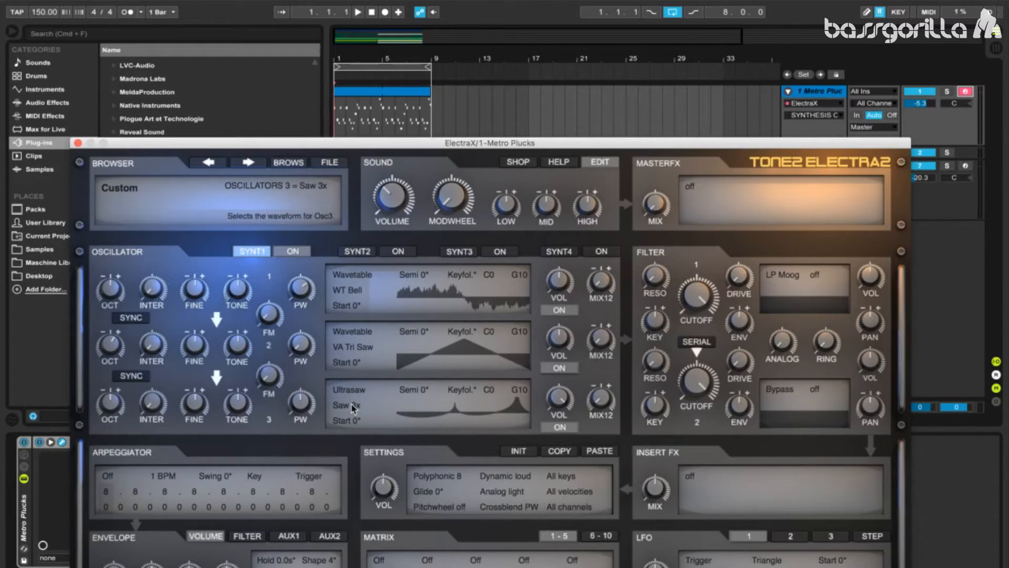
{"action": "left_click", "coordinate": [351, 409]}
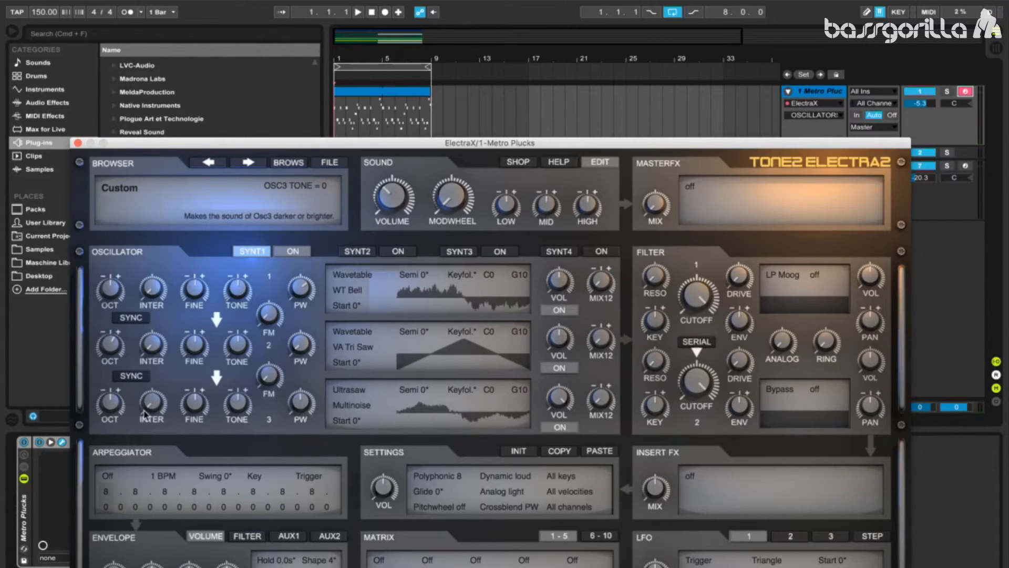
{"action": "left_click_drag", "start_coordinate": [119, 413], "coordinate": [115, 401]}
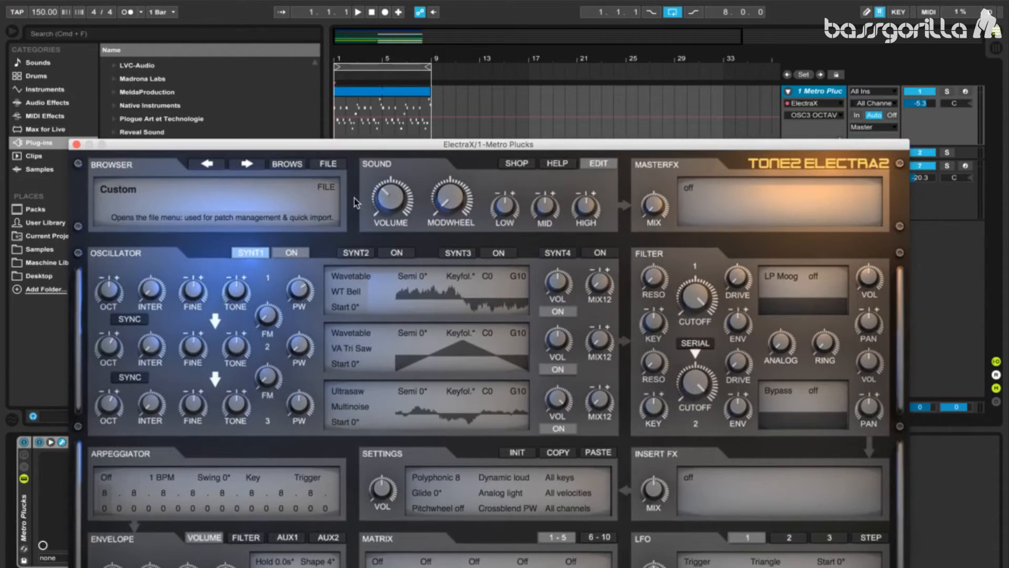
Step: Set oscillator 2's tone to 57 and lower oscillator 3's volume
{"action": "left_click", "coordinate": [239, 351]}
{"action": "left_click", "coordinate": [966, 92]}
{"action": "left_click", "coordinate": [230, 343]}
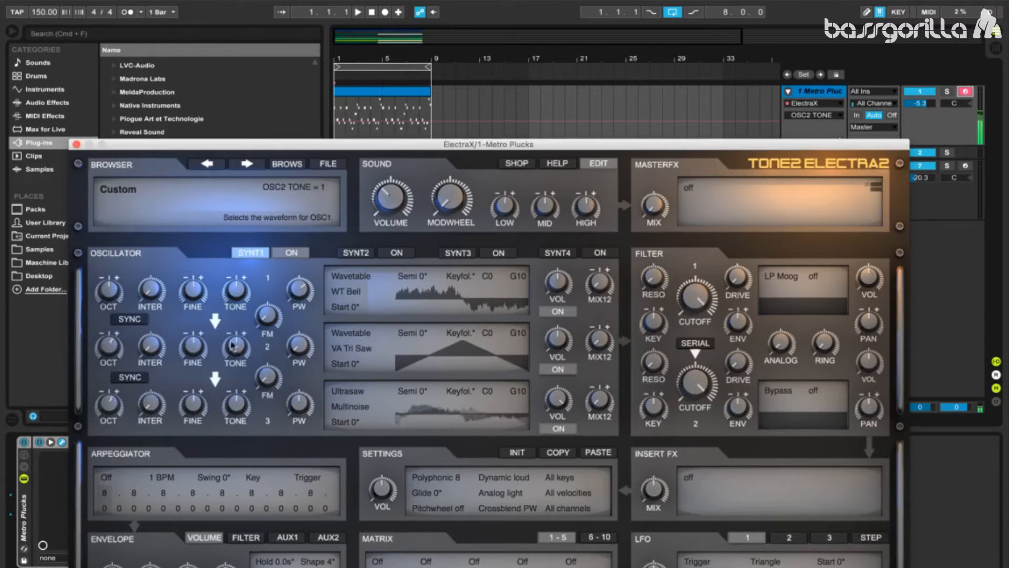
{"action": "left_click_drag", "start_coordinate": [229, 343], "coordinate": [238, 308]}
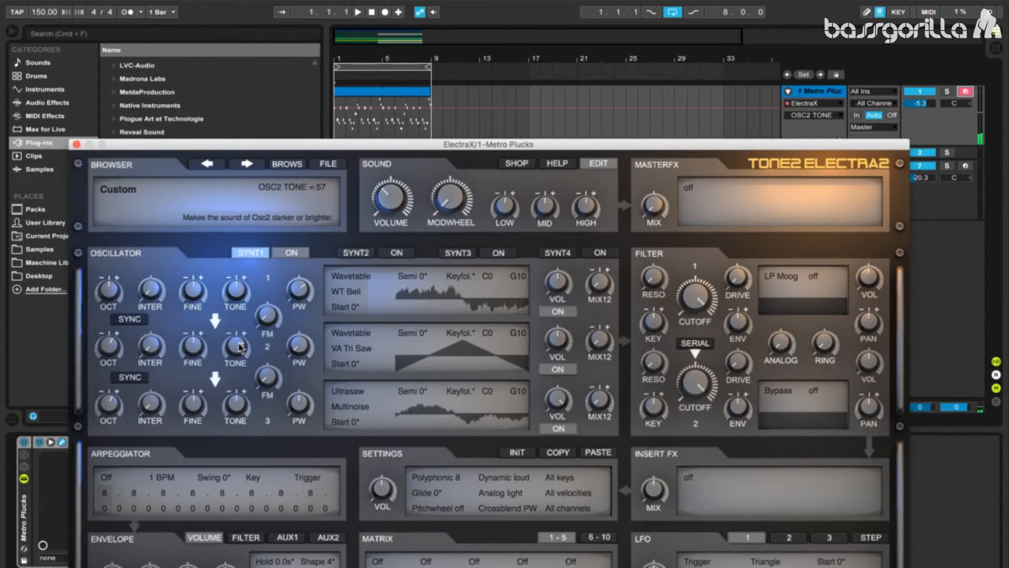
{"action": "left_click", "coordinate": [557, 410]}
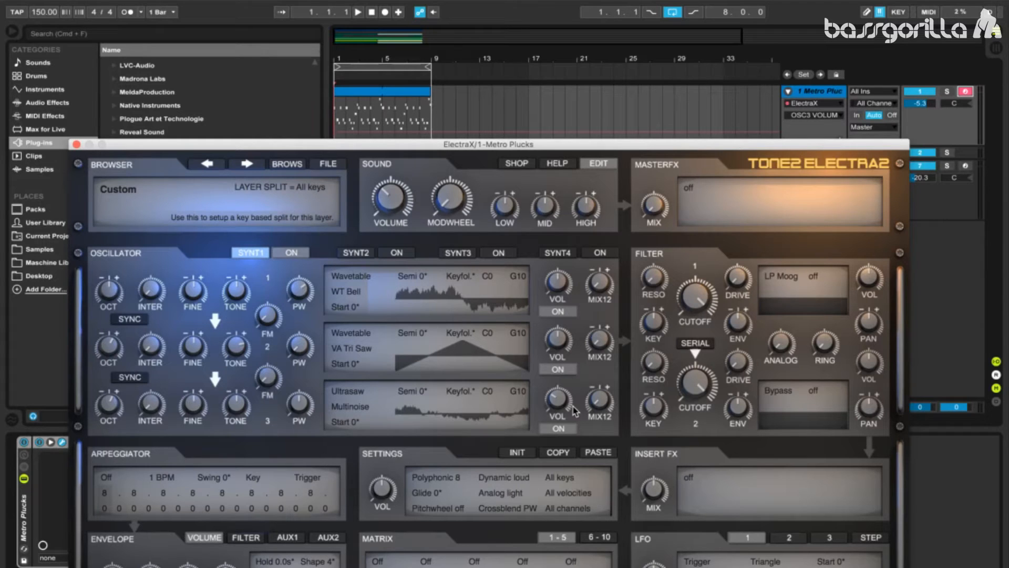
Step: Set filter 1 to the LP 24dB type and lower its cutoff
{"action": "left_click", "coordinate": [784, 278]}
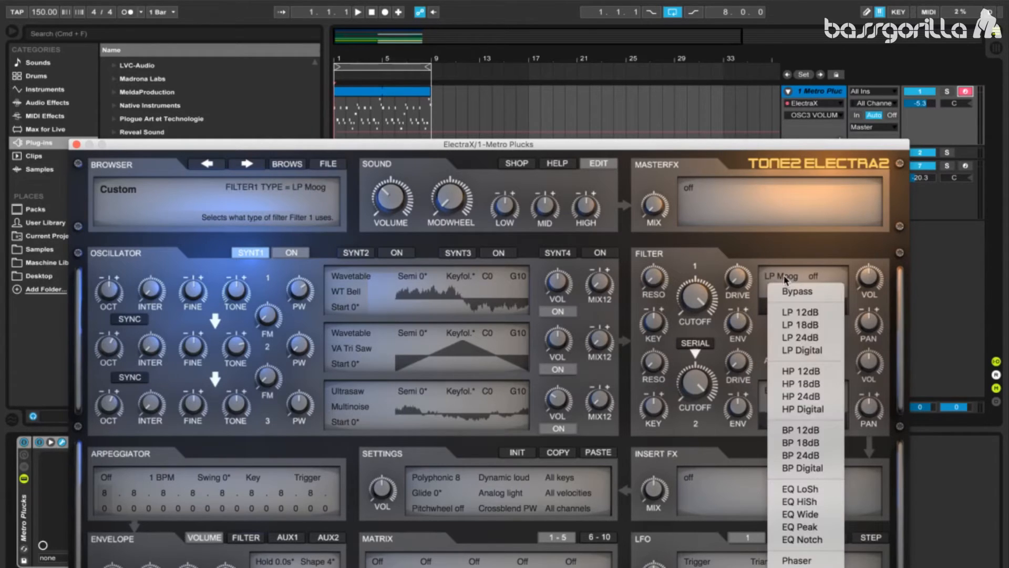
{"action": "left_click", "coordinate": [816, 340]}
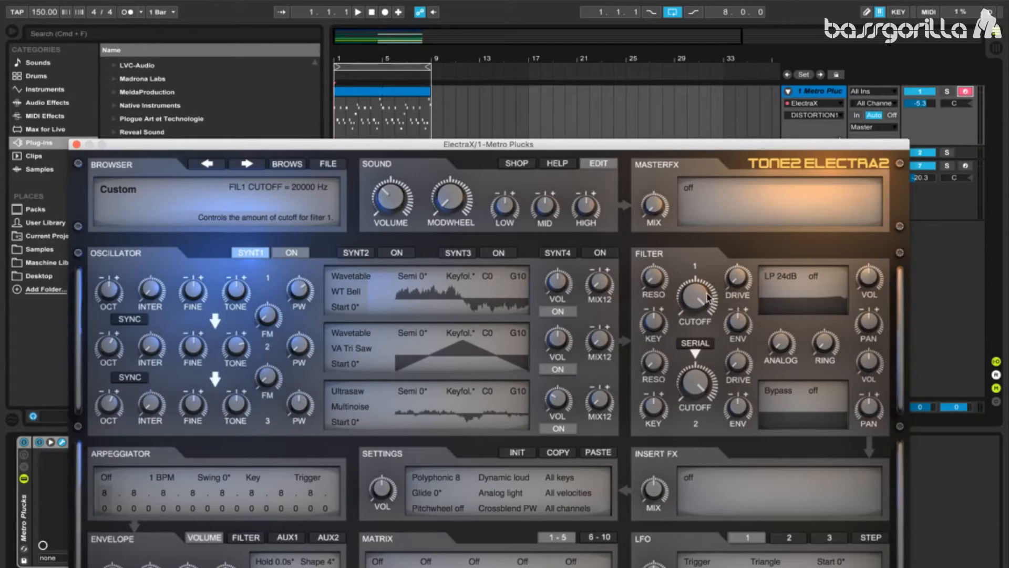
{"action": "left_click_drag", "start_coordinate": [708, 298], "coordinate": [686, 386]}
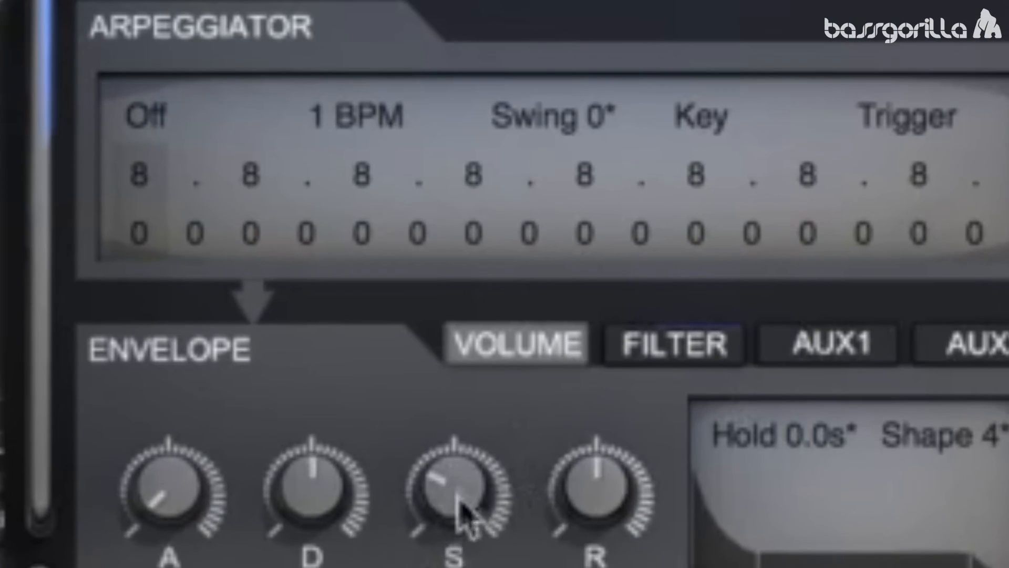
Step: Shape the volume envelope with sustain at minimum, a slightly longer decay and a longer release
{"action": "left_click_drag", "start_coordinate": [457, 502], "coordinate": [431, 533]}
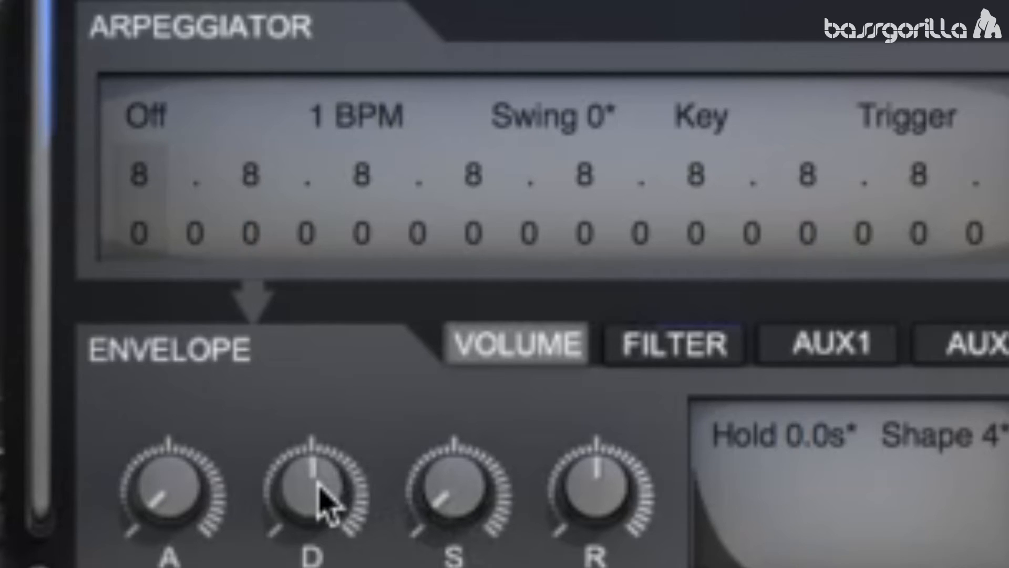
{"action": "left_click_drag", "start_coordinate": [318, 482], "coordinate": [312, 454]}
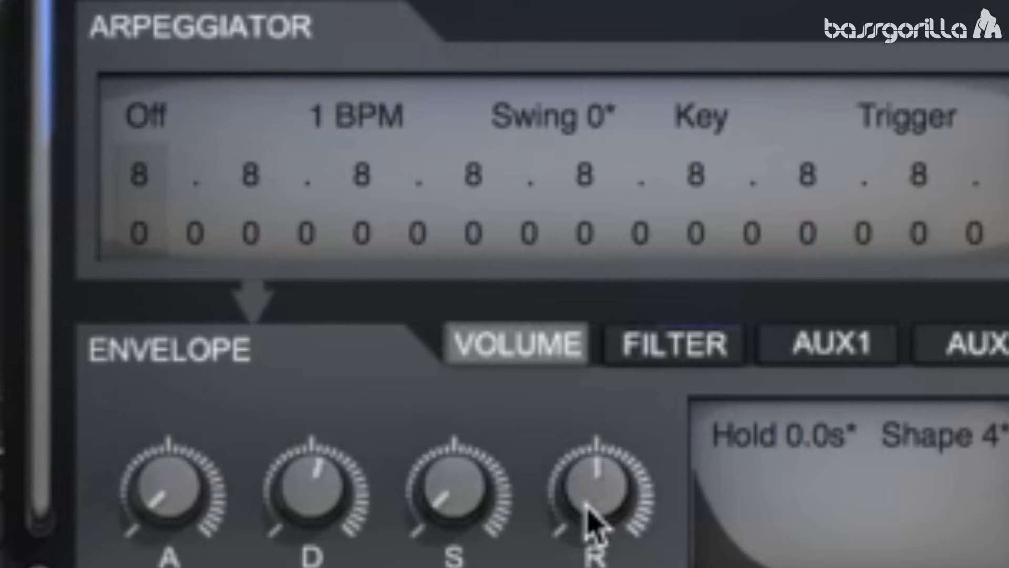
{"action": "left_click_drag", "start_coordinate": [584, 502], "coordinate": [575, 436]}
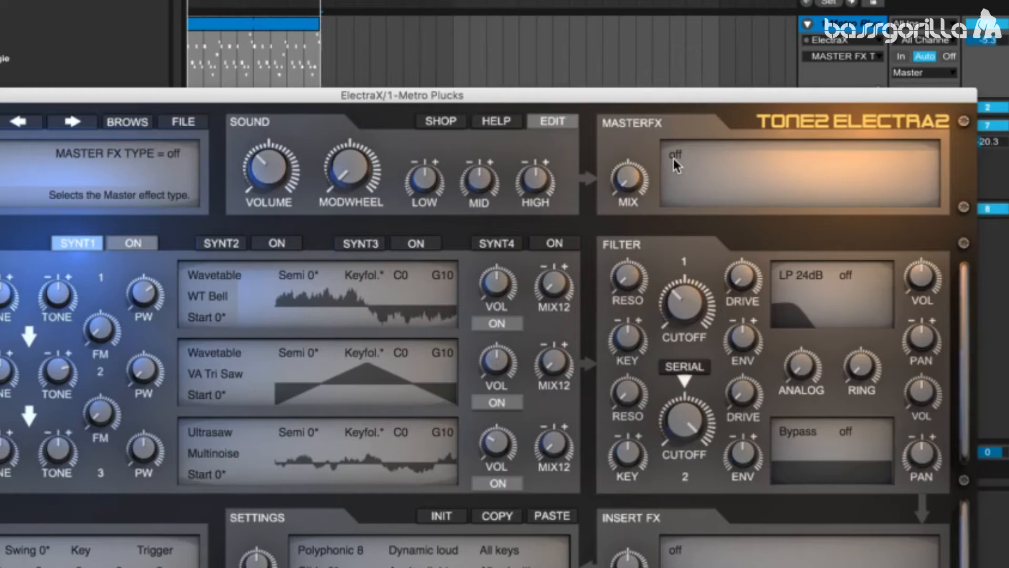
Step: Set the master effect to Reverb Hall and fine-tune its mix amount
{"action": "left_click", "coordinate": [674, 164]}
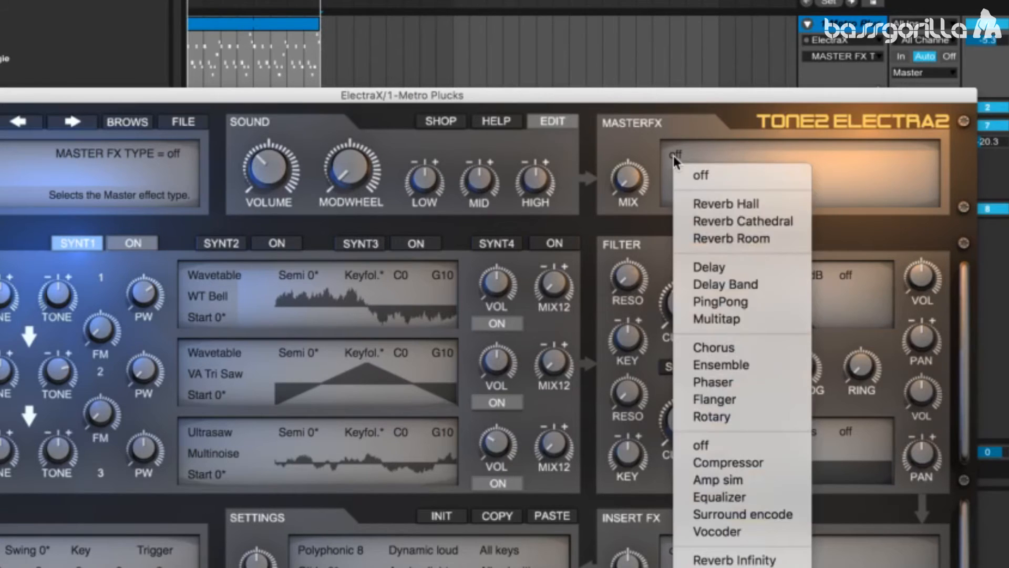
{"action": "left_click", "coordinate": [714, 206]}
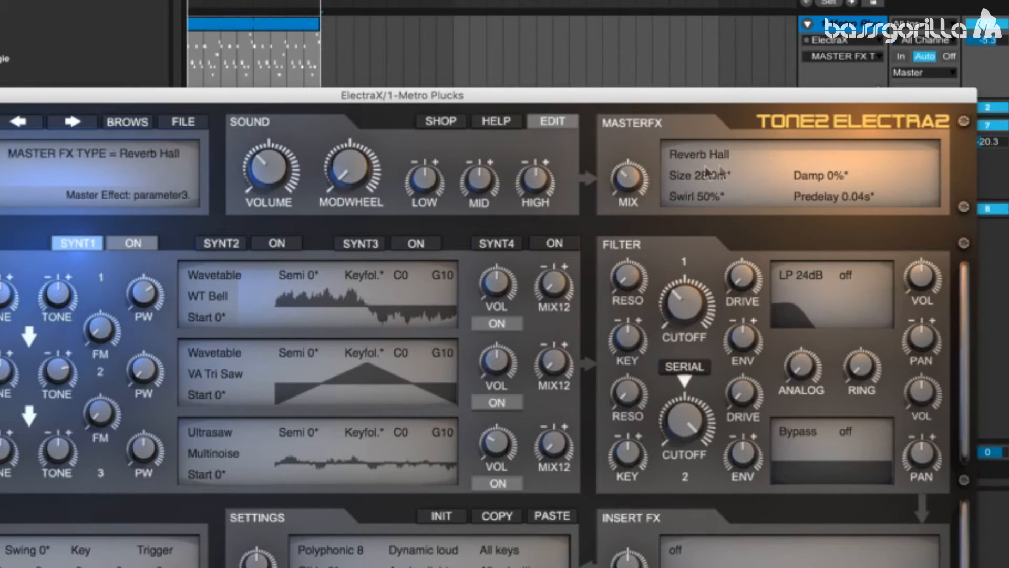
{"action": "mouse_move", "coordinate": [629, 175]}
{"action": "left_mouse_down"}
{"action": "mouse_move", "coordinate": [627, 209]}
{"action": "mouse_move", "coordinate": [638, 49]}
{"action": "mouse_move", "coordinate": [632, 188]}
{"action": "mouse_move", "coordinate": [631, 176]}
{"action": "left_mouse_up"}
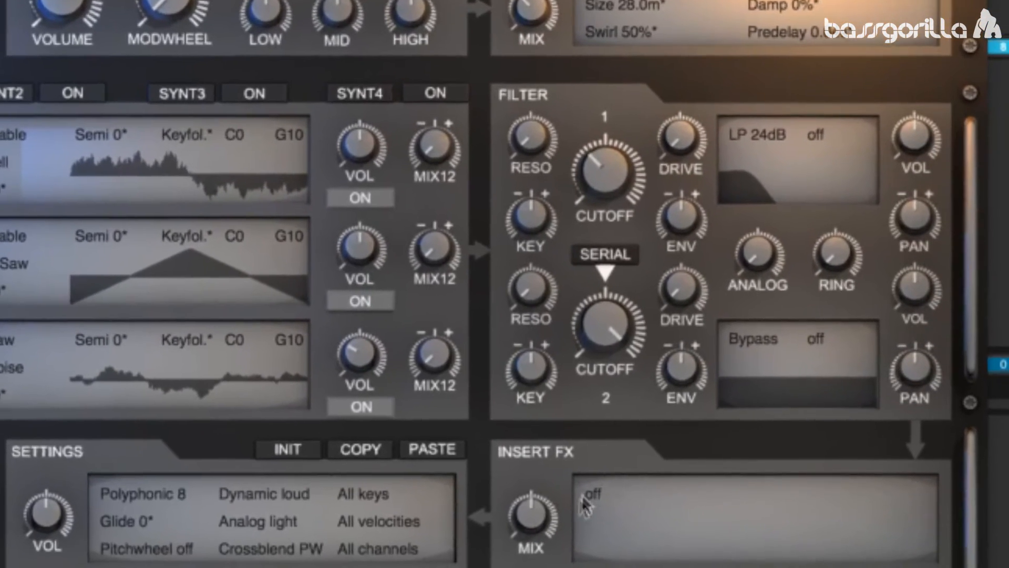
Step: Set the insert effect to Ensemble
{"action": "left_click", "coordinate": [626, 511]}
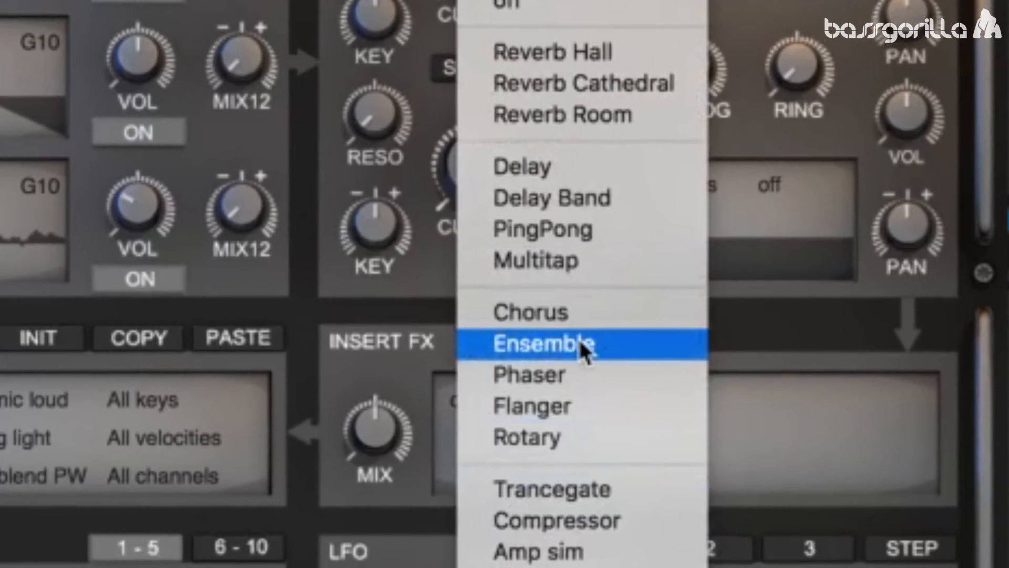
{"action": "left_click", "coordinate": [581, 344]}
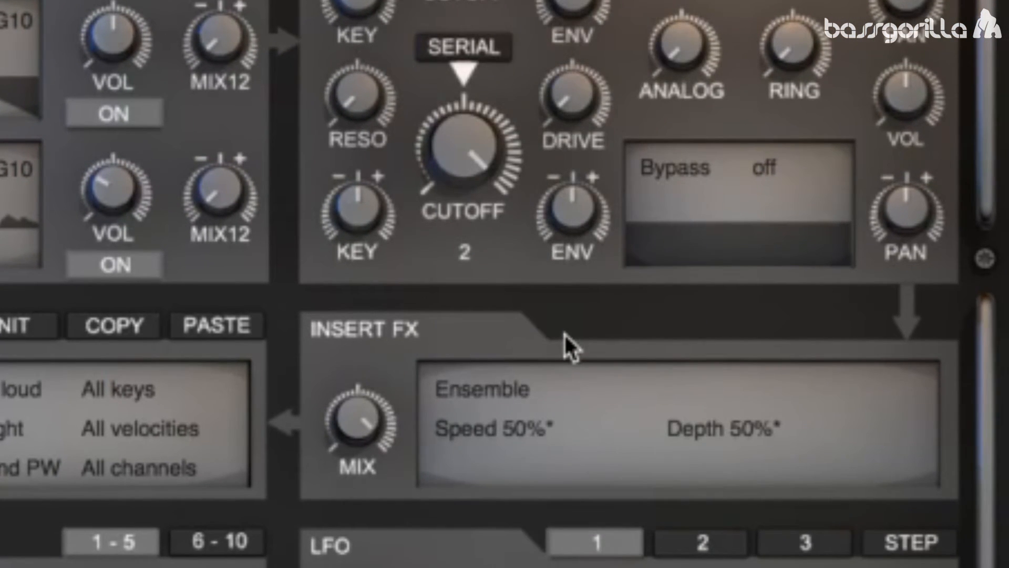
Step: Set the Ensemble insert effect's speed to 66% and depth to 34%, and adjust its mix amount
{"action": "left_click_drag", "start_coordinate": [531, 408], "coordinate": [539, 389]}
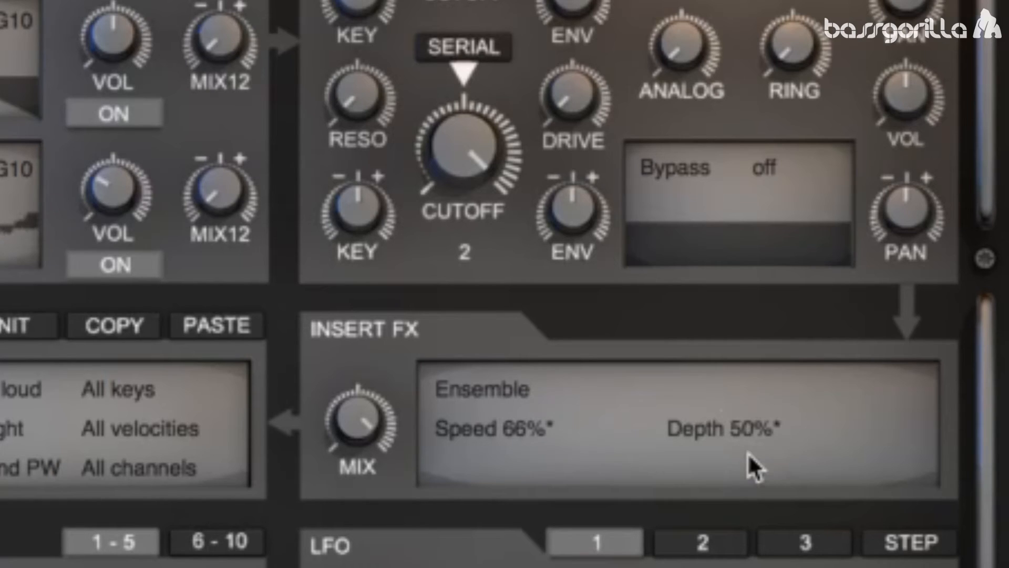
{"action": "left_click_drag", "start_coordinate": [735, 446], "coordinate": [732, 477]}
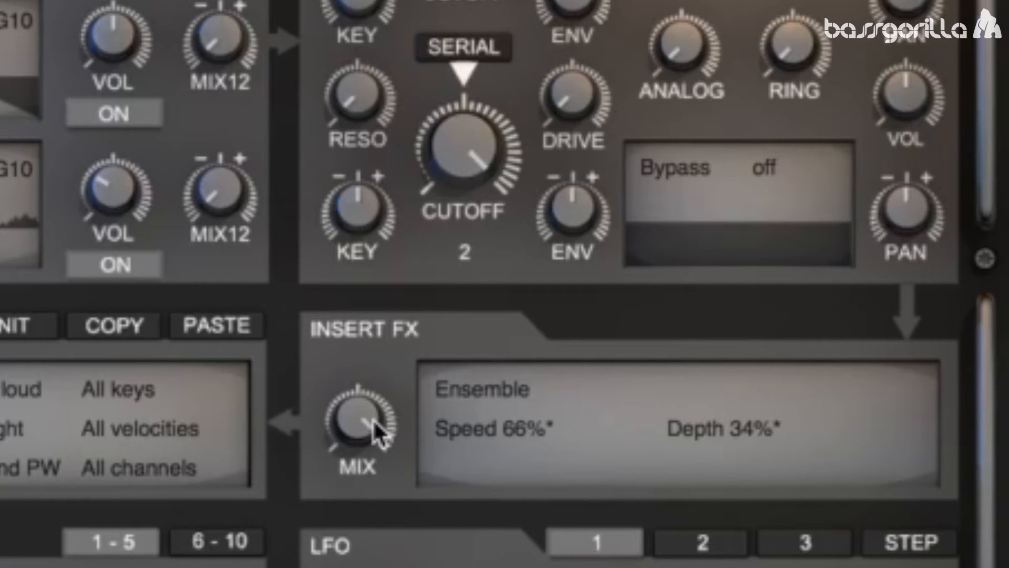
{"action": "left_click_drag", "start_coordinate": [374, 422], "coordinate": [348, 567]}
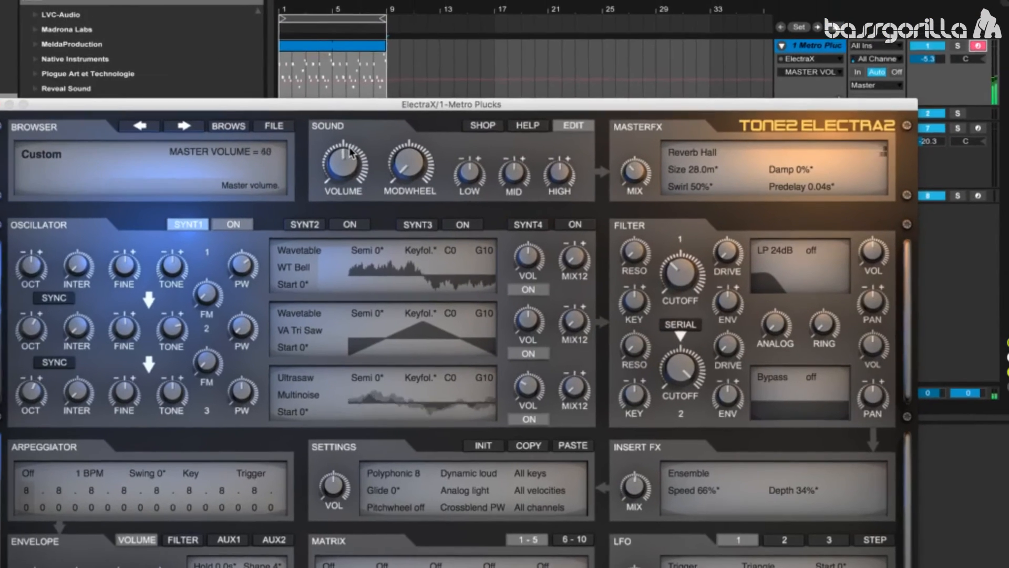
Step: Adjust the ElectraX patch's master volume
{"action": "left_click_drag", "start_coordinate": [180, 37], "coordinate": [181, 13]}
{"action": "left_click_drag", "start_coordinate": [387, 175], "coordinate": [402, 191]}
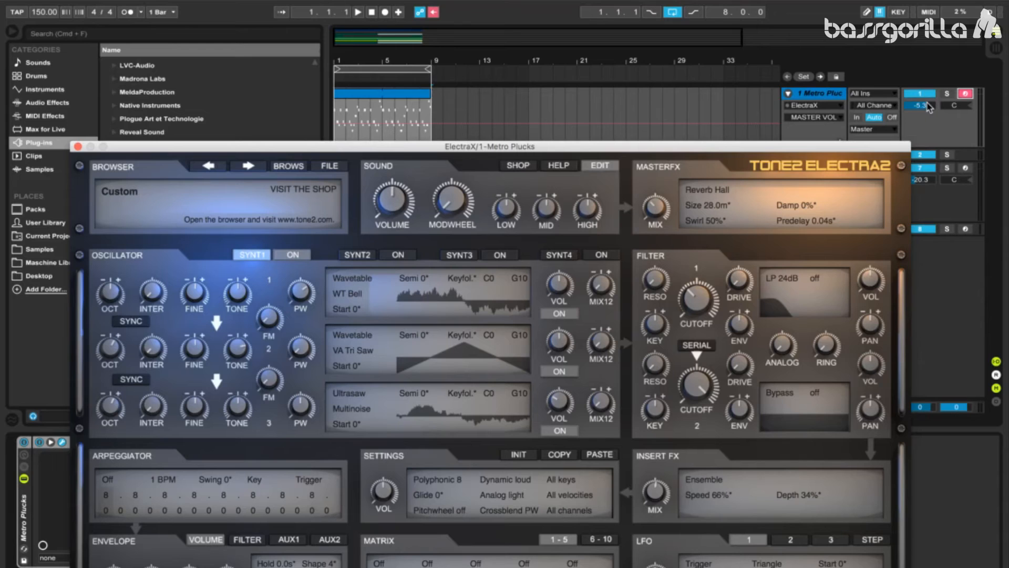
Step: Set the patch's microtune mode to Analog heavy
{"action": "left_click", "coordinate": [503, 496]}
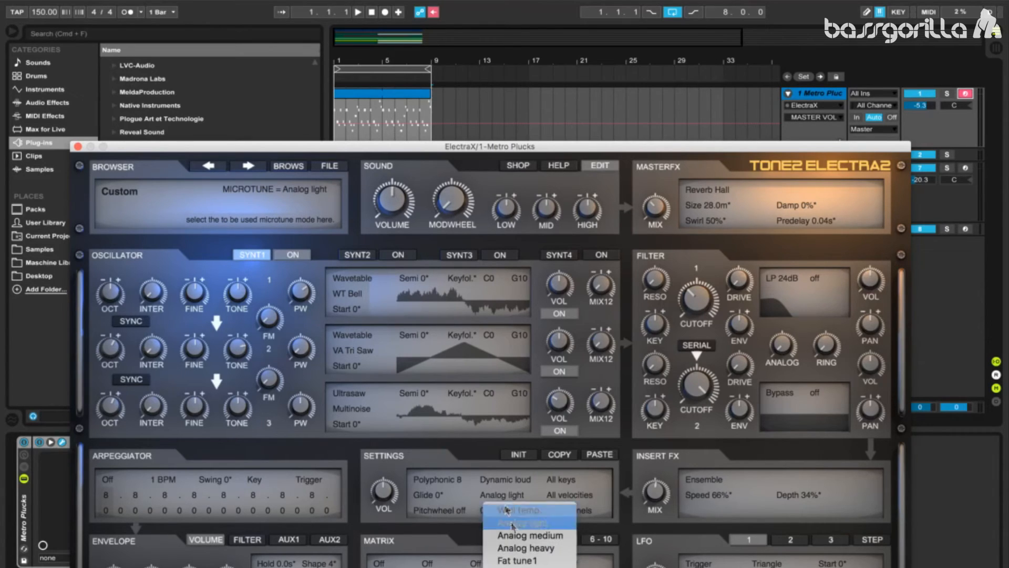
{"action": "left_click", "coordinate": [526, 547]}
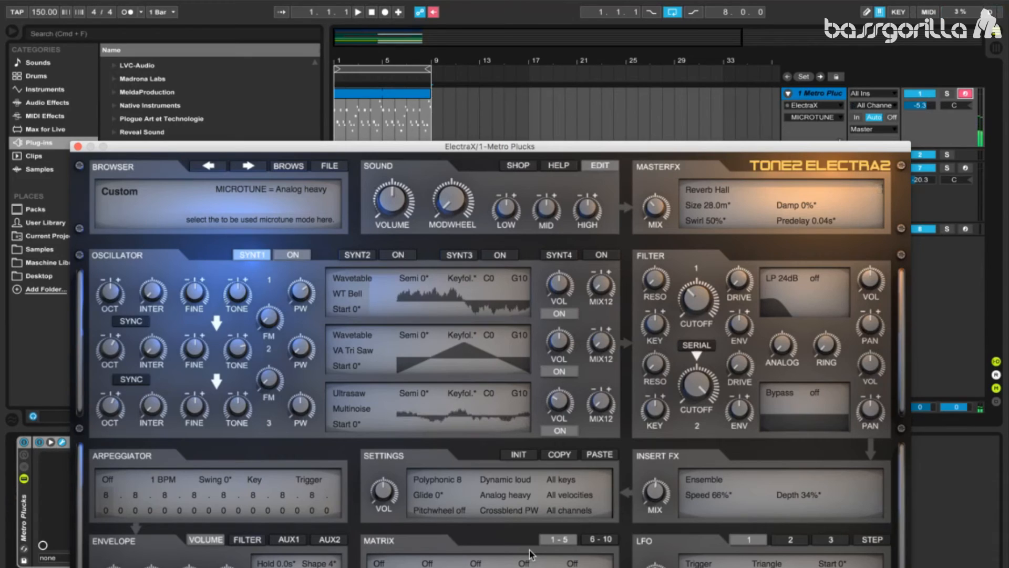
Step: Compare the Analog light and Analog heavy microtune modes by switching between them, ending on Analog heavy
{"action": "left_click", "coordinate": [505, 496]}
{"action": "left_click", "coordinate": [524, 523]}
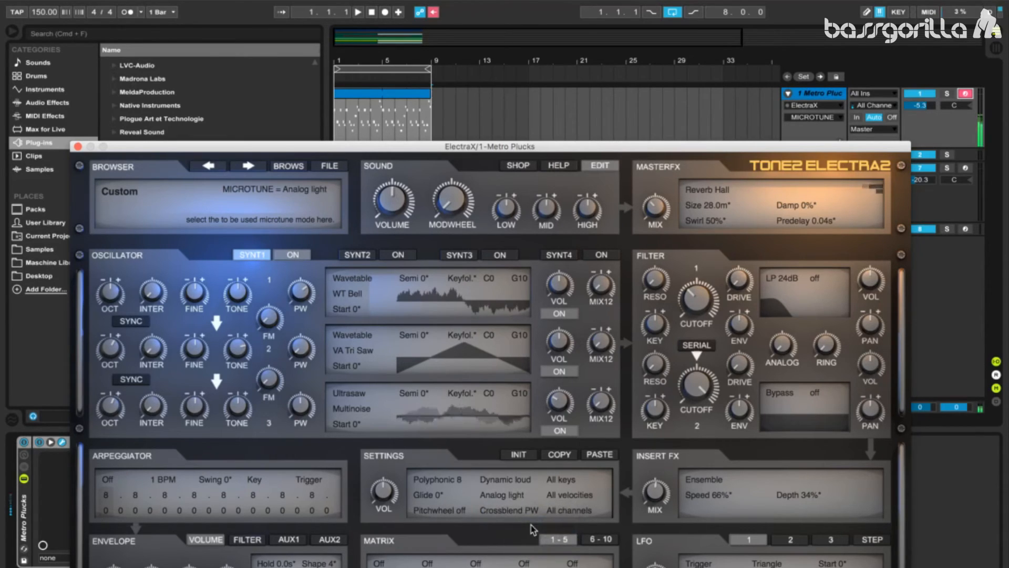
{"action": "left_click", "coordinate": [513, 494]}
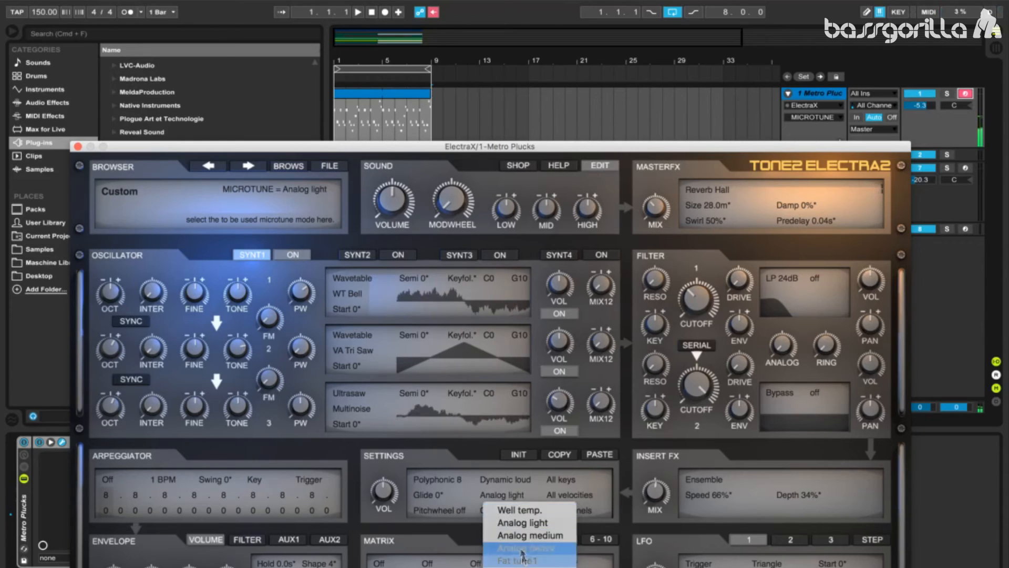
{"action": "left_click", "coordinate": [523, 546]}
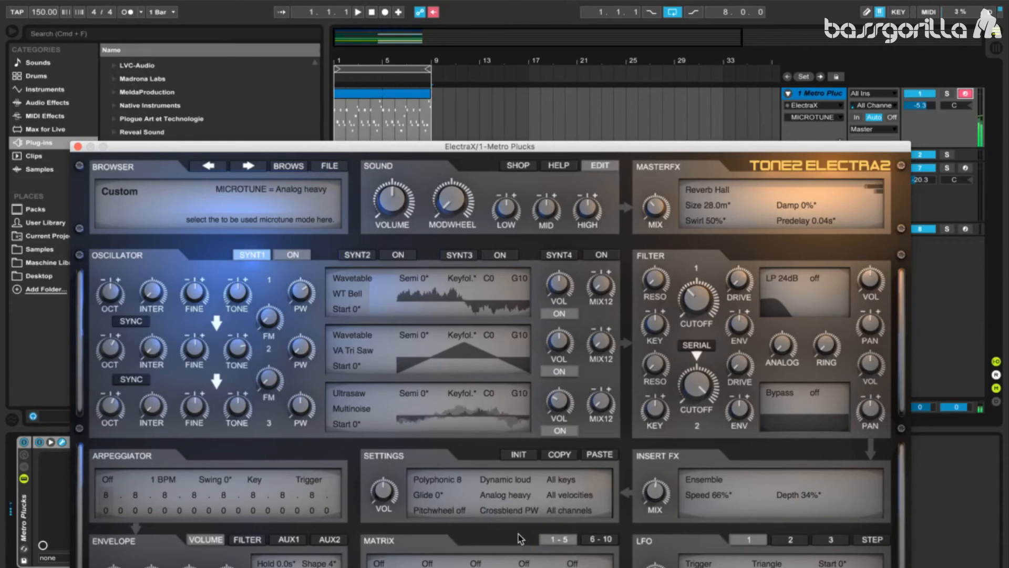
{"action": "left_click", "coordinate": [513, 494]}
{"action": "left_click", "coordinate": [522, 523]}
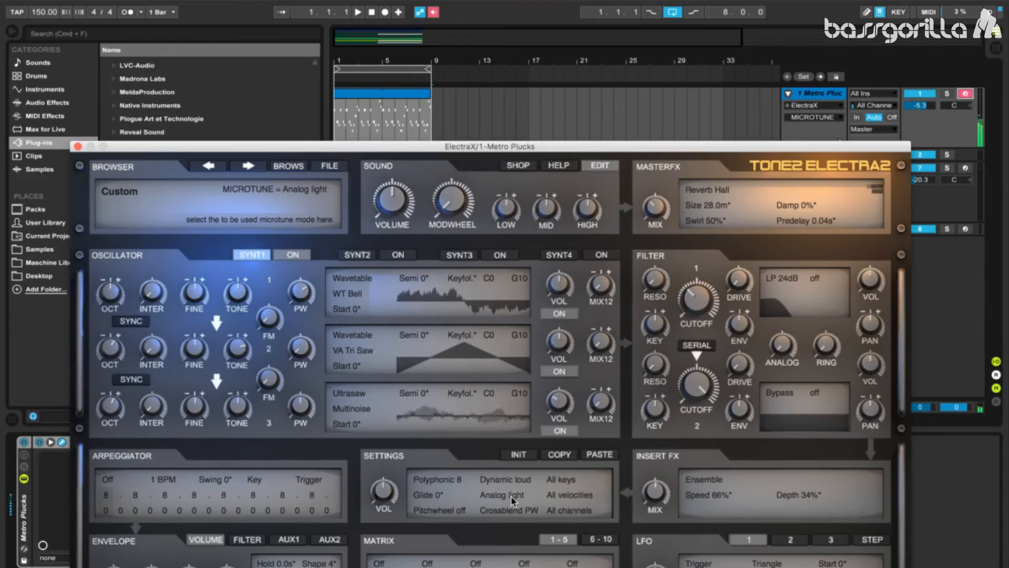
{"action": "left_click", "coordinate": [512, 497]}
{"action": "left_click", "coordinate": [524, 546]}
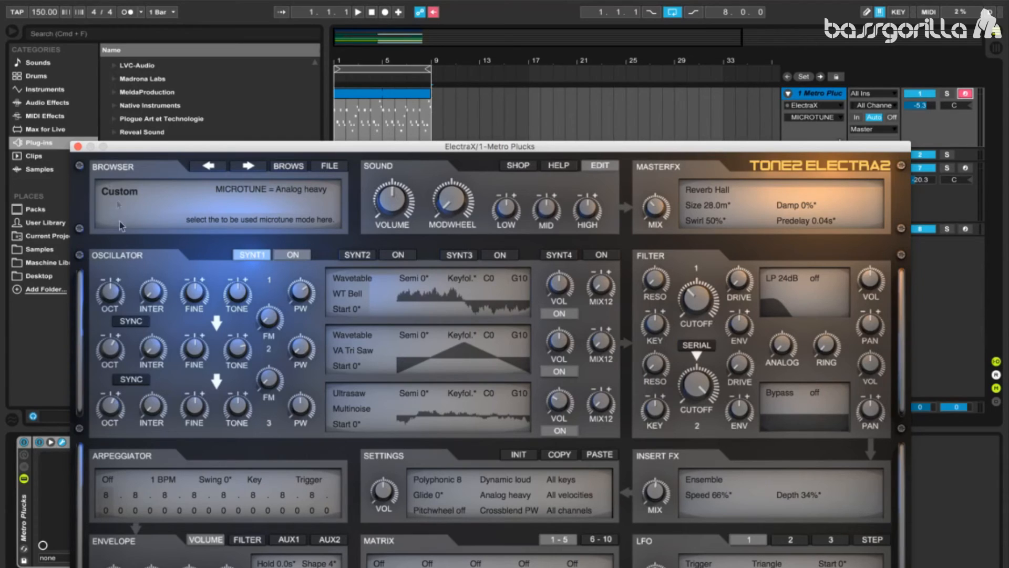
Step: Close the ElectraX window and remove the existing Ping Pong Delay and EQ Eight from the Metro Plucks track
{"action": "left_click", "coordinate": [78, 147]}
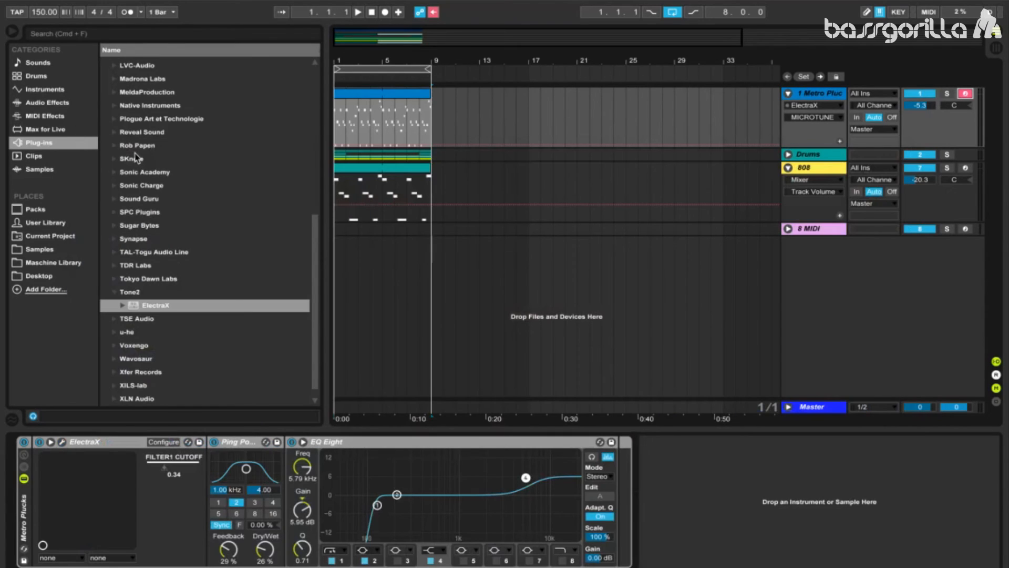
{"action": "left_click", "coordinate": [241, 442]}
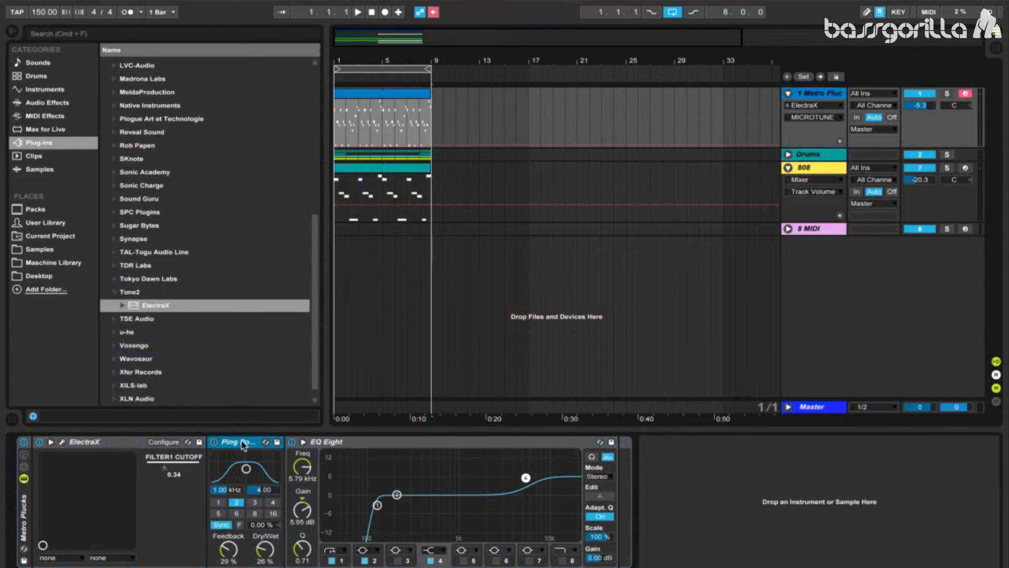
{"action": "key", "text": "Delete"}
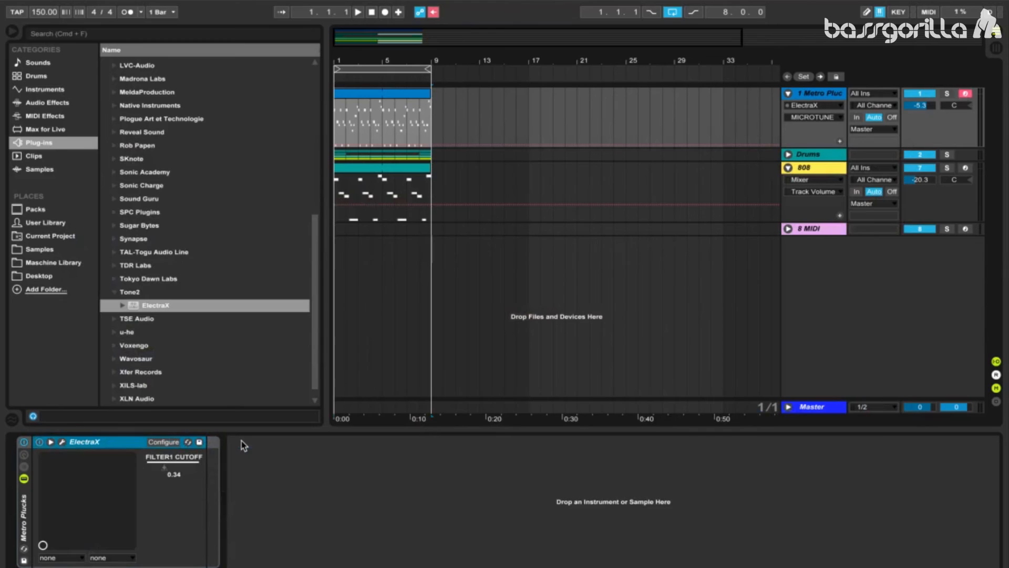
Step: Add a new Ping Pong Delay after ElectraX on the Metro Plucks track
{"action": "left_click", "coordinate": [48, 102]}
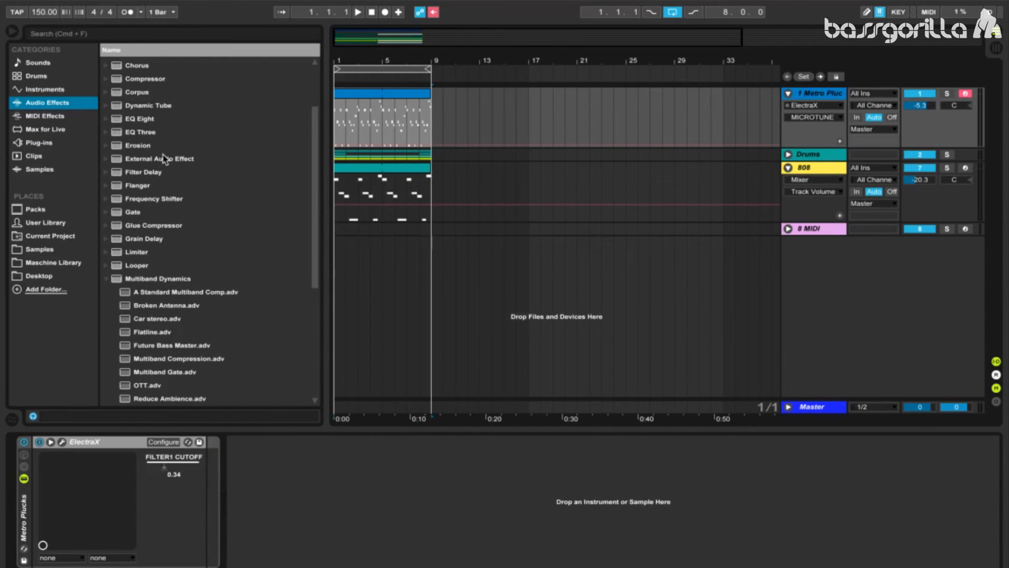
{"action": "scroll", "coordinate": [176, 224], "scroll_direction": "down", "scroll_amount": 5}
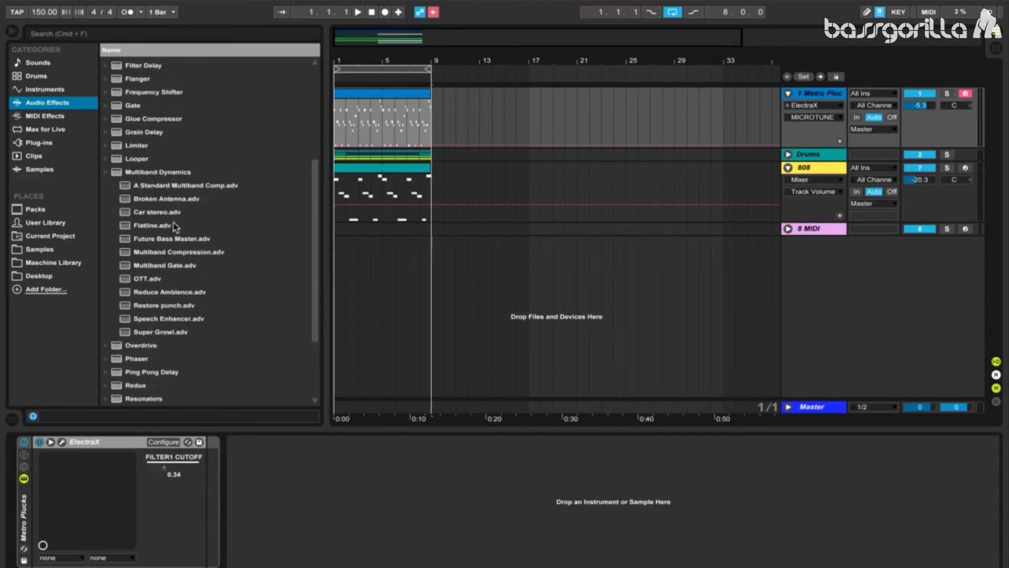
{"action": "left_click", "coordinate": [146, 305]}
{"action": "left_click_drag", "start_coordinate": [147, 306], "coordinate": [231, 497]}
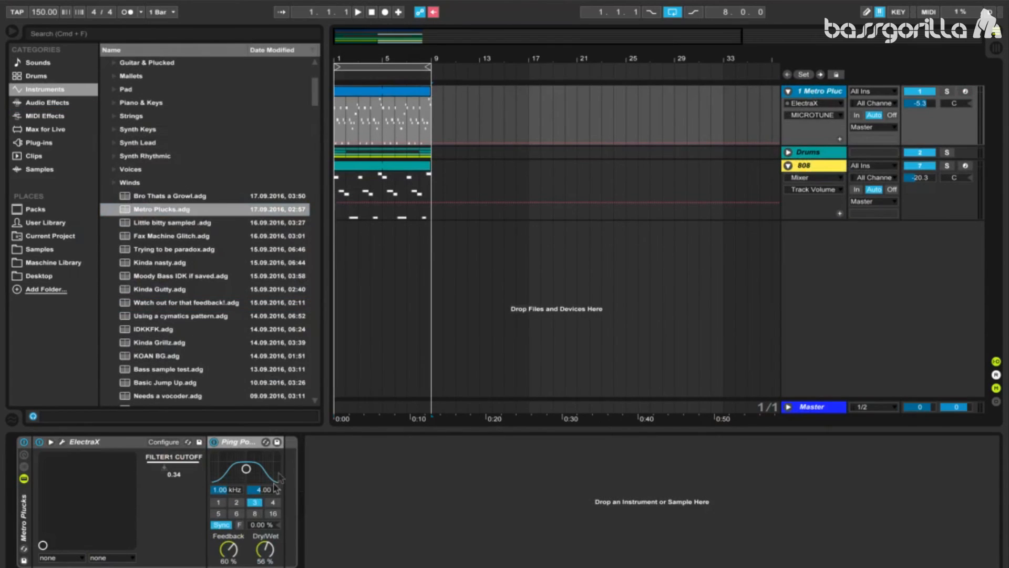
Step: Set the Ping Pong Delay to beat division 2, feedback 29% and dry/wet 26%, with the Metro Plucks track armed
{"action": "left_click", "coordinate": [236, 502]}
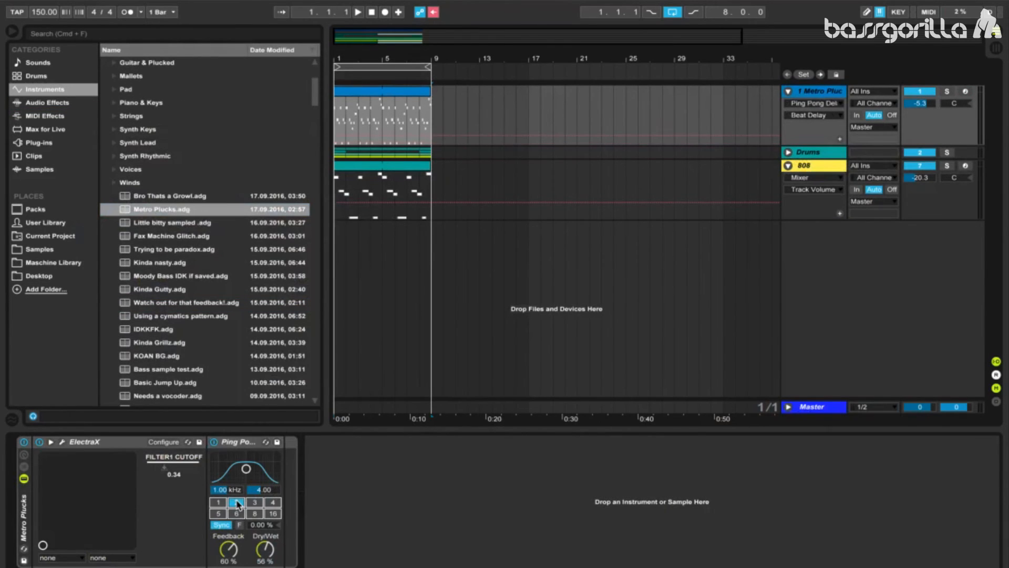
{"action": "left_click", "coordinate": [964, 92]}
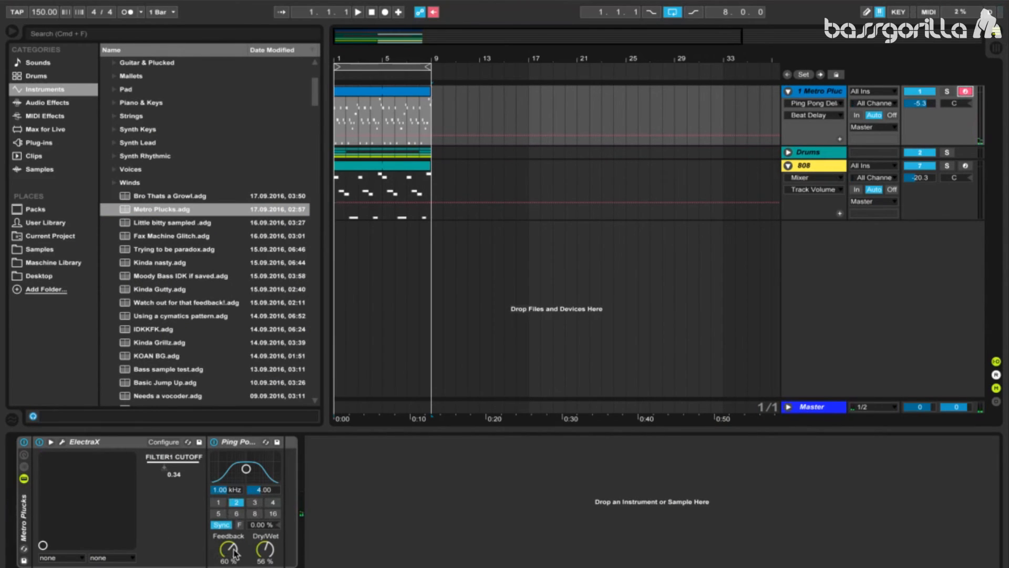
{"action": "mouse_move", "coordinate": [238, 553]}
{"action": "left_mouse_down"}
{"action": "mouse_move", "coordinate": [238, 541]}
{"action": "mouse_move", "coordinate": [237, 567]}
{"action": "left_mouse_up"}
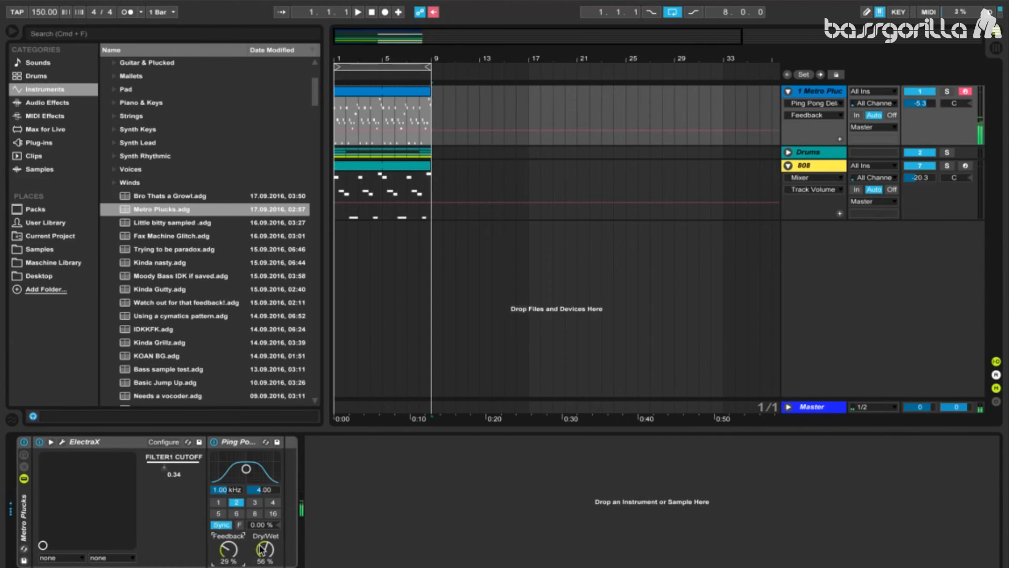
{"action": "mouse_move", "coordinate": [261, 550]}
{"action": "left_mouse_down"}
{"action": "mouse_move", "coordinate": [261, 566]}
{"action": "mouse_move", "coordinate": [264, 550]}
{"action": "left_mouse_up"}
{"action": "left_click_drag", "start_coordinate": [262, 549], "coordinate": [263, 550]}
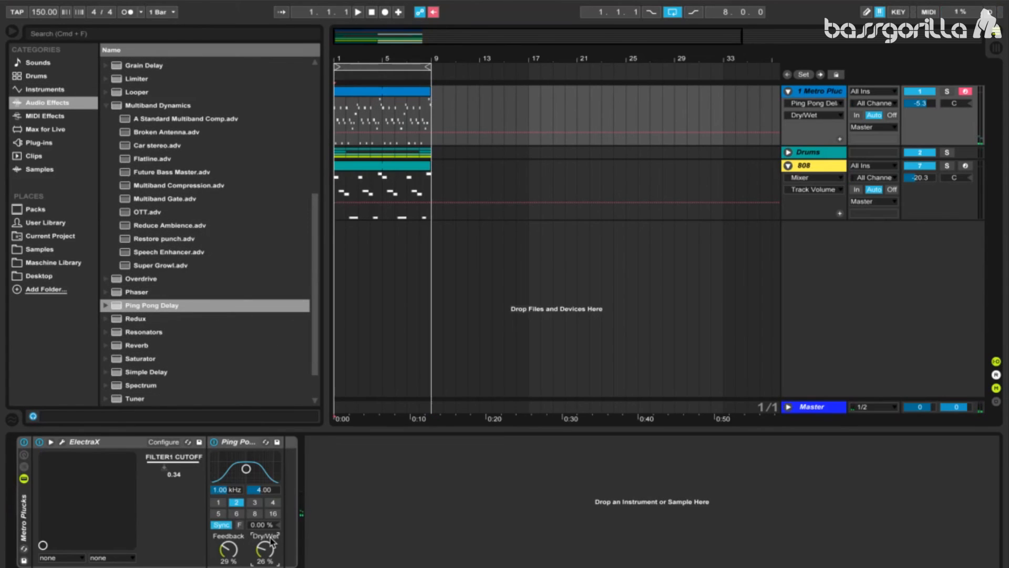
Step: Add EQ Eight after the Ping Pong Delay and make band 1 a low cut at 120 Hz
{"action": "scroll", "coordinate": [209, 277], "scroll_direction": "up", "scroll_amount": 10}
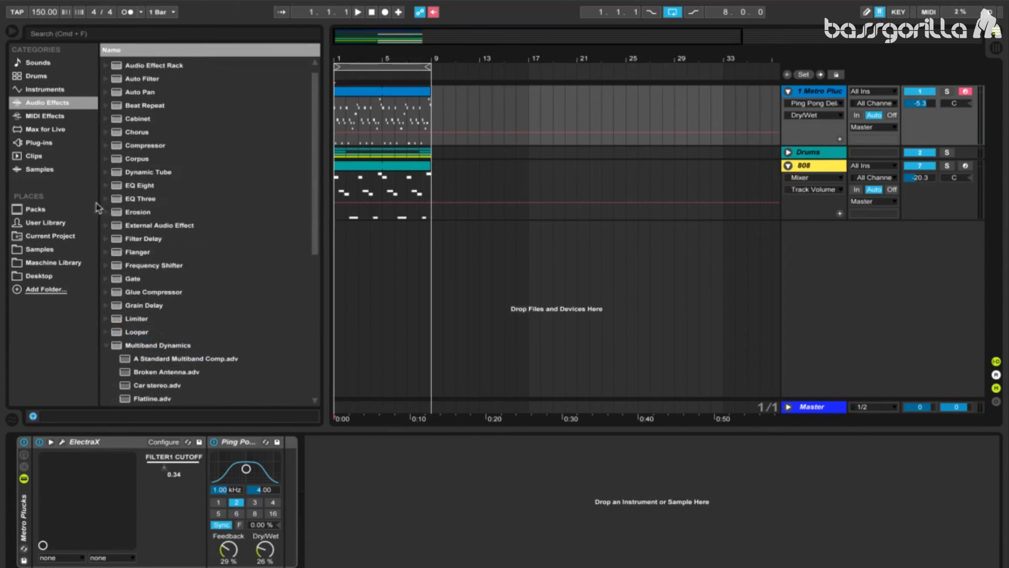
{"action": "left_click_drag", "start_coordinate": [143, 185], "coordinate": [279, 507]}
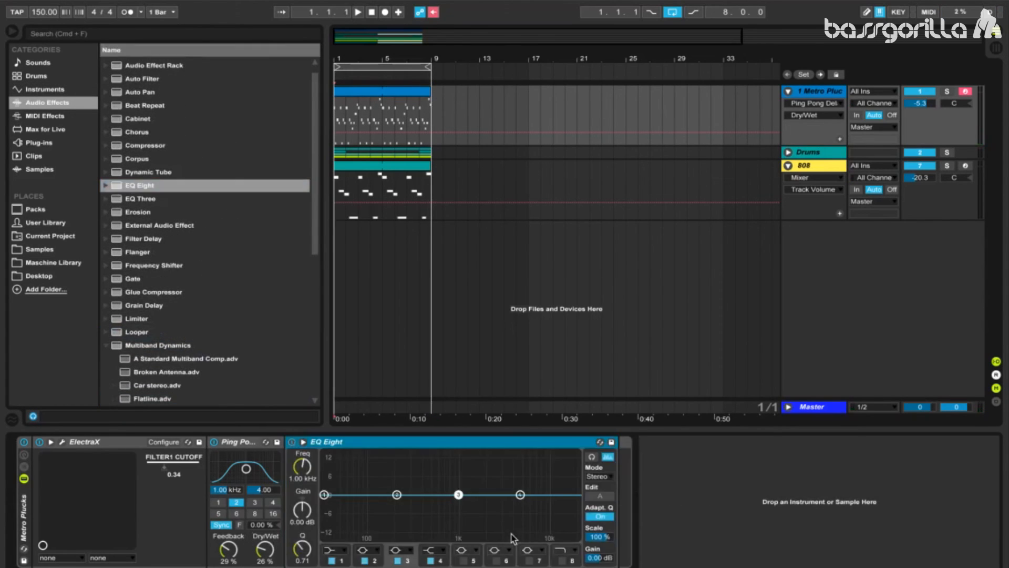
{"action": "left_click", "coordinate": [341, 550]}
{"action": "left_click", "coordinate": [336, 467]}
{"action": "left_click", "coordinate": [302, 467]}
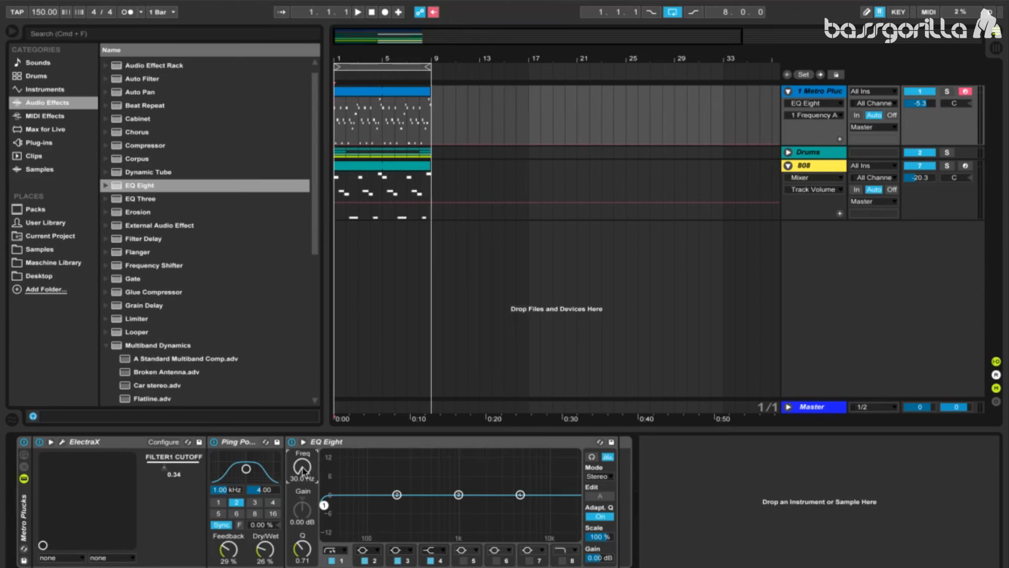
{"action": "left_click_drag", "start_coordinate": [302, 470], "coordinate": [302, 448]}
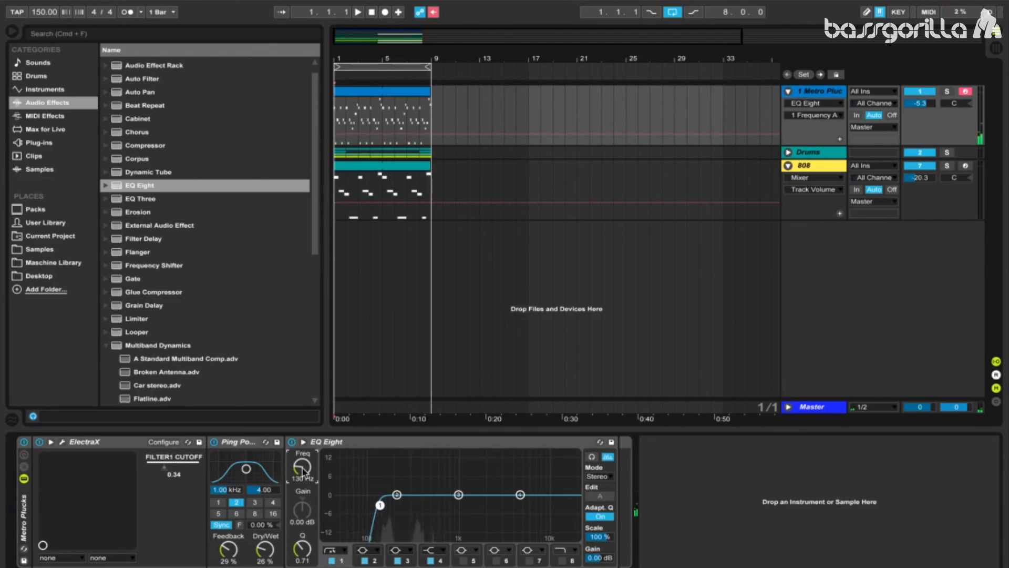
{"action": "type", "text": "120"}
{"action": "key", "text": "Return"}
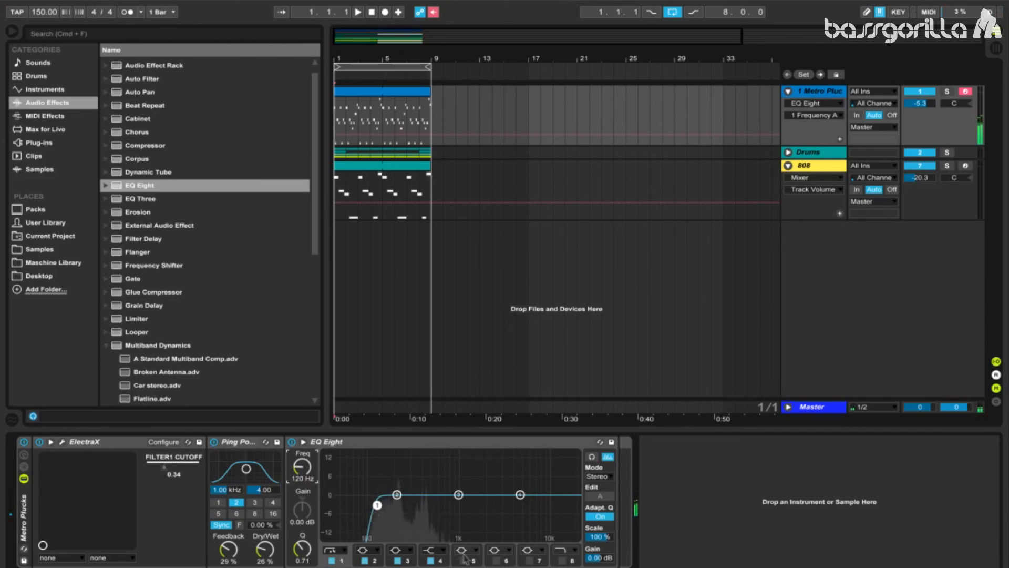
Step: Set EQ Eight's band 4 high shelf to 5.79 kHz and boost its gain to about 5.71 dB
{"action": "left_click", "coordinate": [442, 562]}
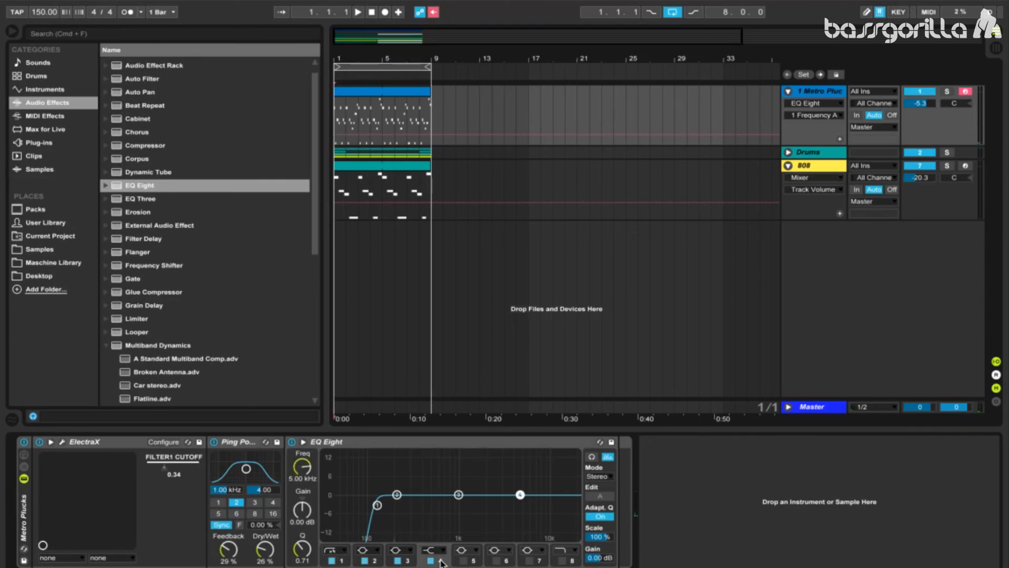
{"action": "left_click", "coordinate": [303, 466]}
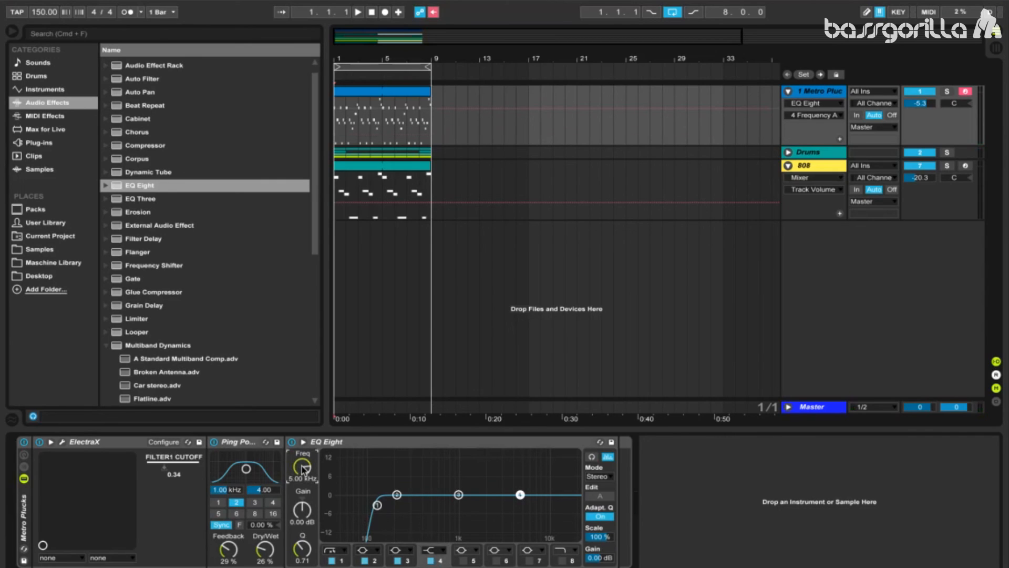
{"action": "type", "text": "5.79 k"}
{"action": "key", "text": "Return"}
{"action": "left_click_drag", "start_coordinate": [298, 514], "coordinate": [298, 495]}
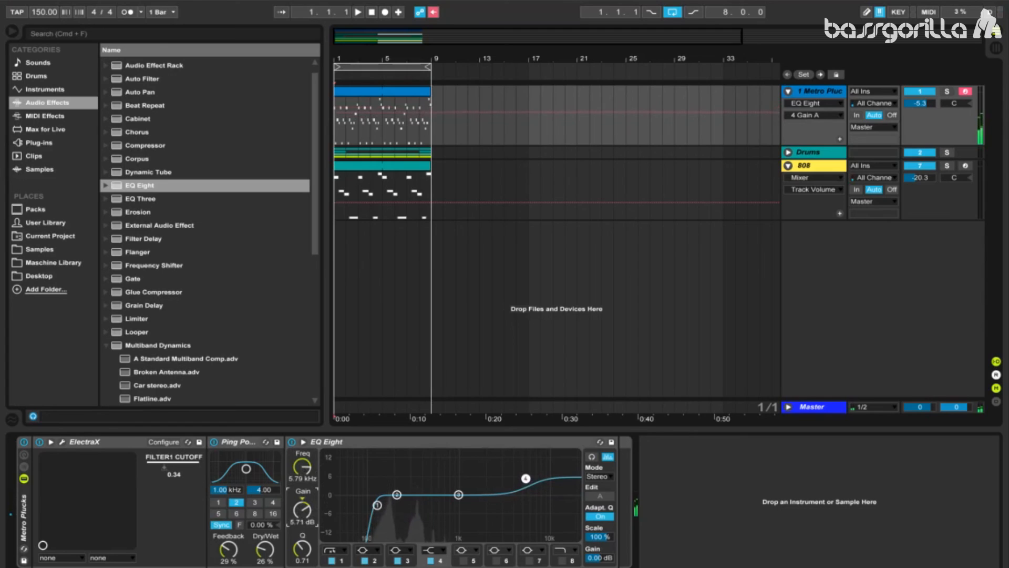
Step: Raise ElectraX's filter 1 cutoff to 1.00 and set the gain of EQ band 4 to 5.95 dB
{"action": "left_click_drag", "start_coordinate": [164, 468], "coordinate": [167, 468]}
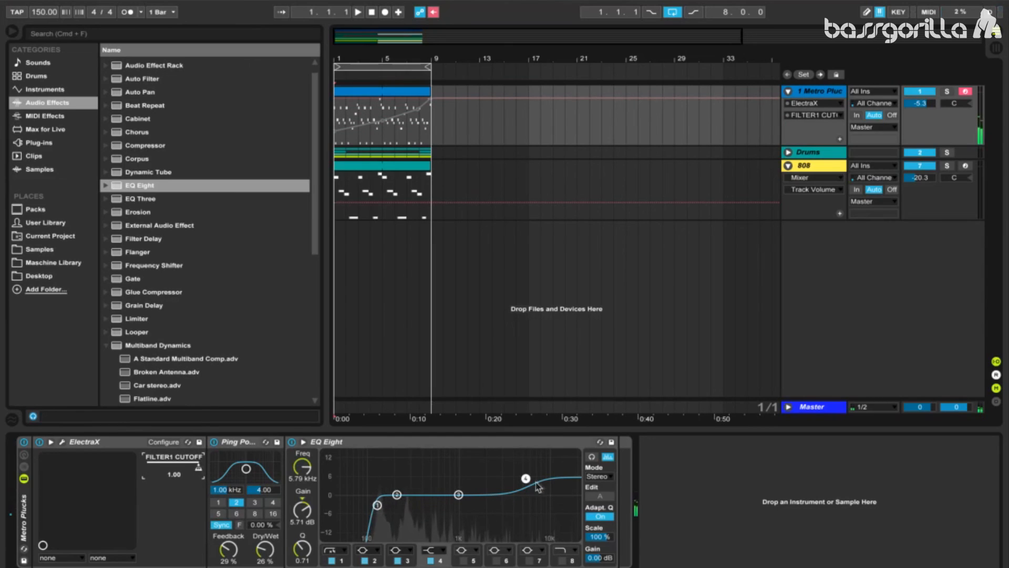
{"action": "left_click", "coordinate": [297, 516]}
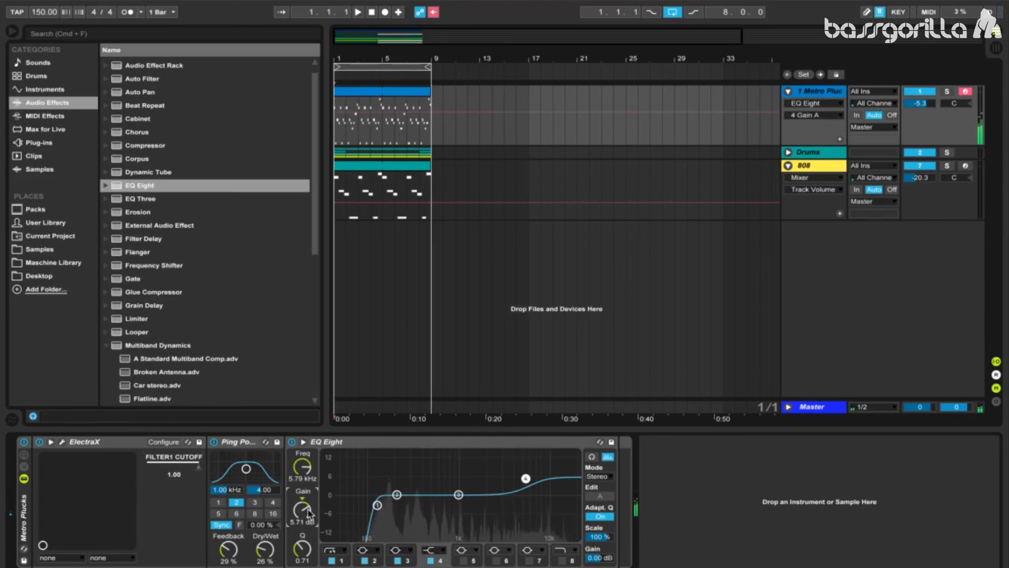
{"action": "type", "text": "5.95"}
{"action": "key", "text": "Return"}
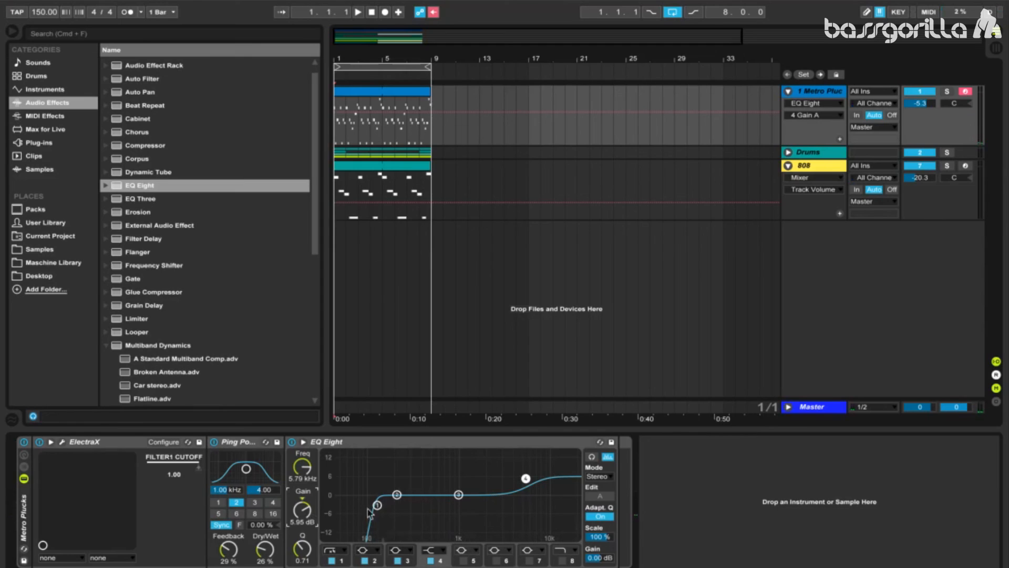
Step: Restore the overridden arrangement automation, play the eight-bar loop to hear the finished pluck, and stop playback
{"action": "left_click", "coordinate": [435, 14]}
{"action": "left_click", "coordinate": [359, 13]}
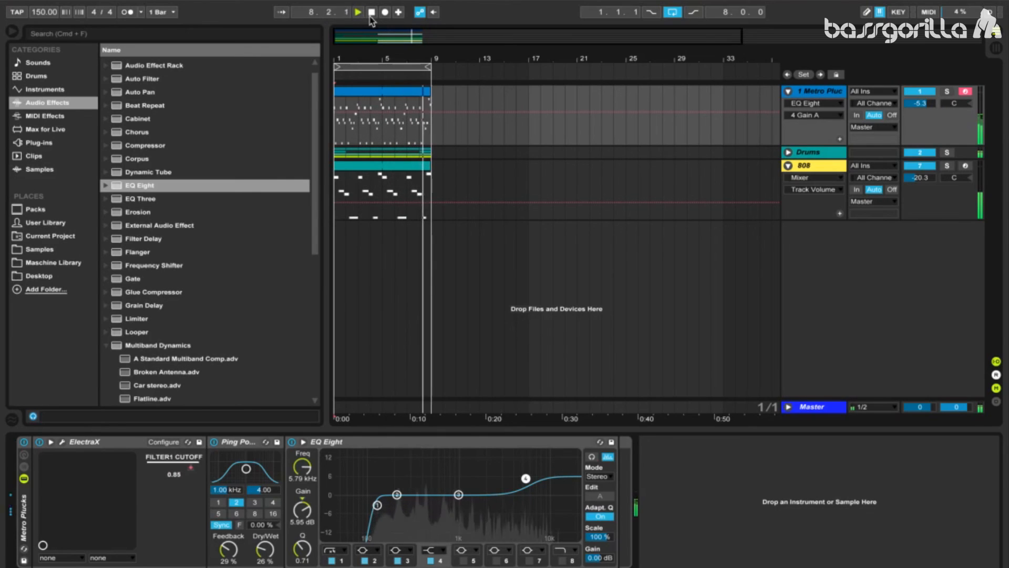
{"action": "left_click", "coordinate": [370, 16]}
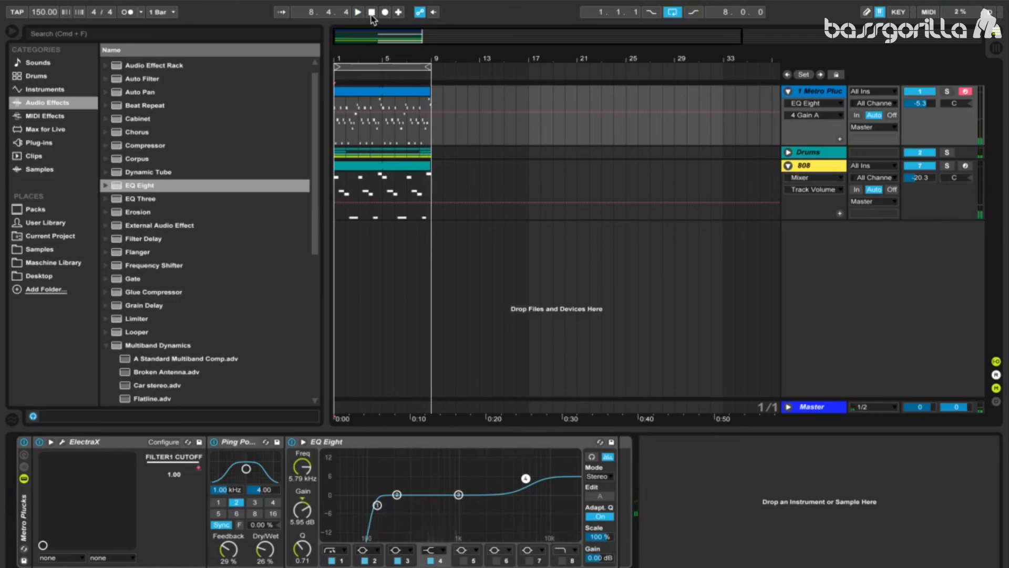